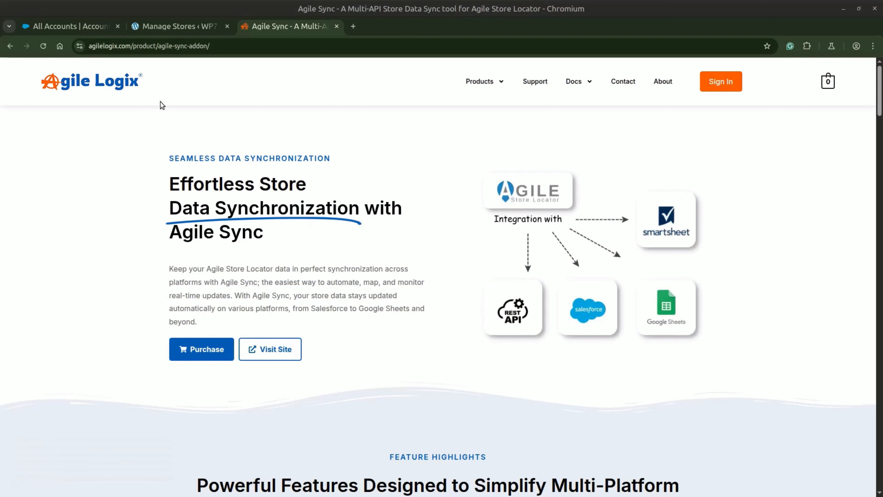
Switch to the Salesforce accounts page and open its Advanced Setup
left_click(80, 28)
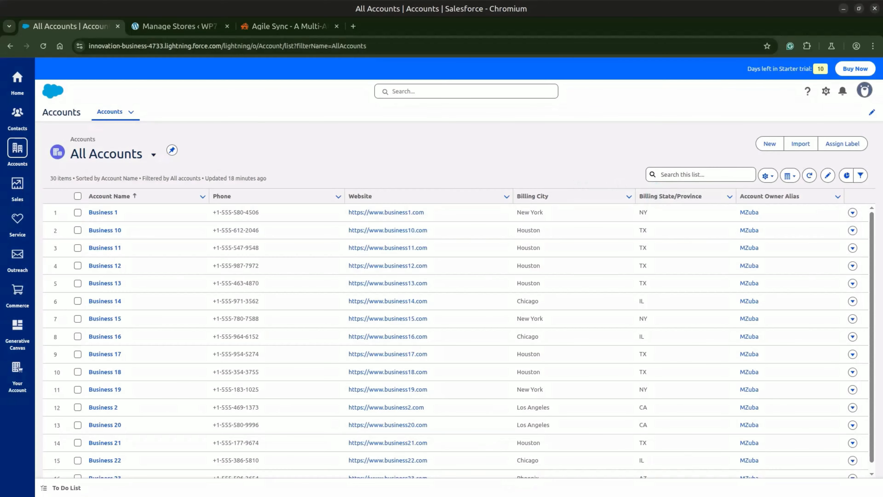
left_click(825, 92)
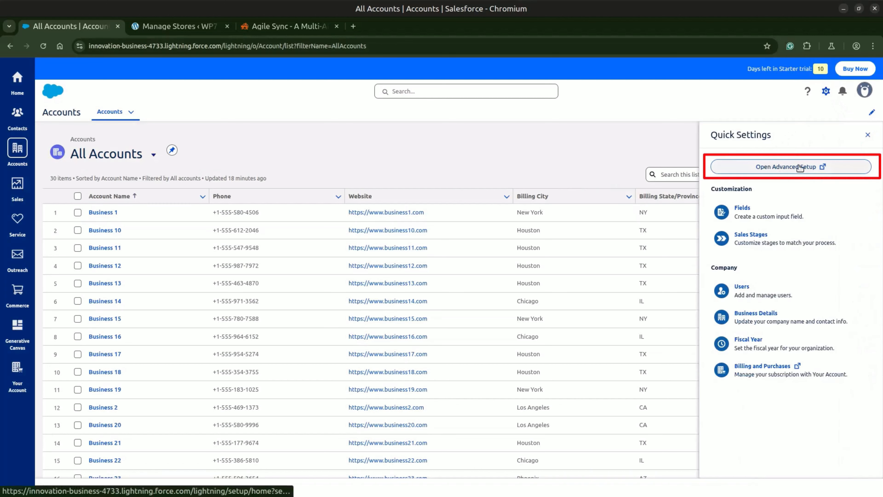
left_click(782, 168)
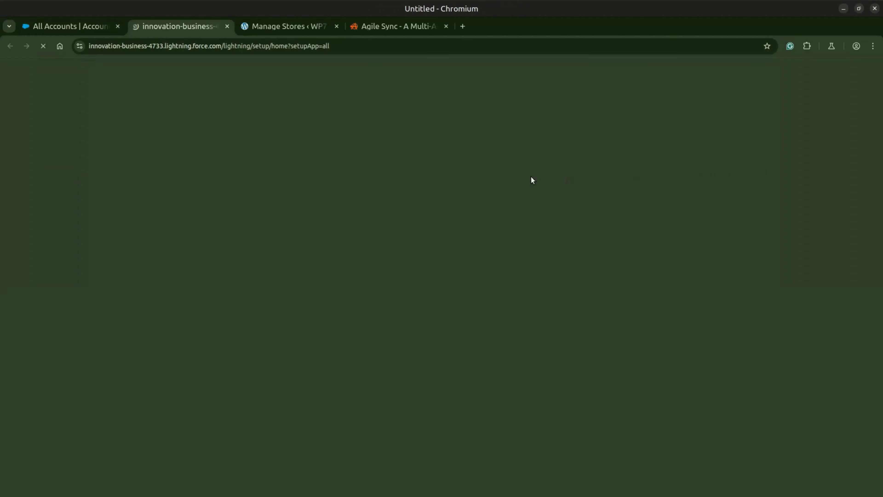
Find App Manager in Setup by searching for "App Mana" and open it
left_click(88, 138)
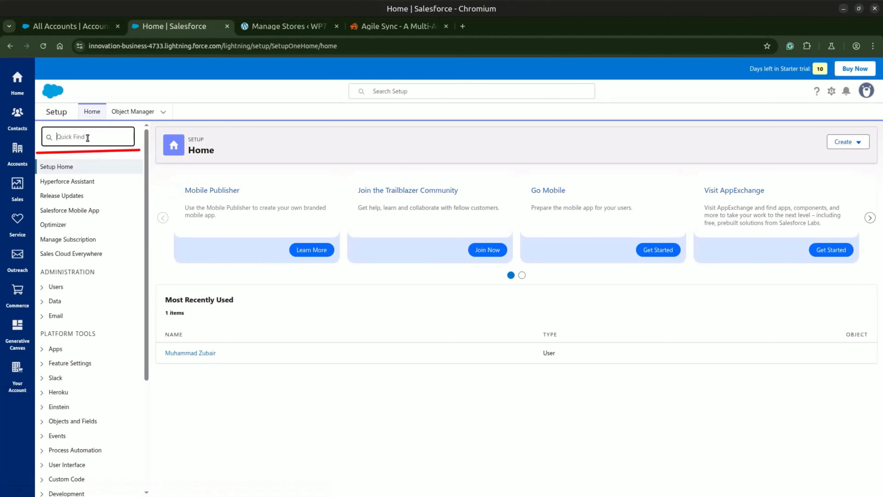
type("Ap")
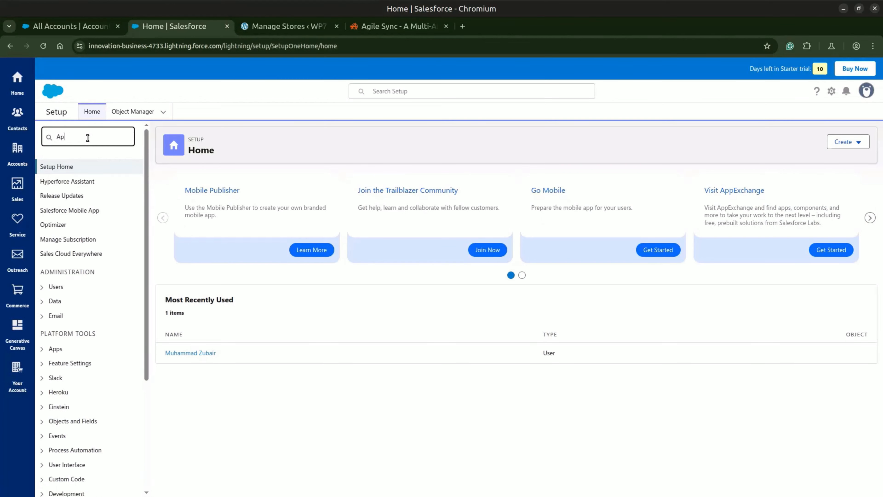
type("p Mana")
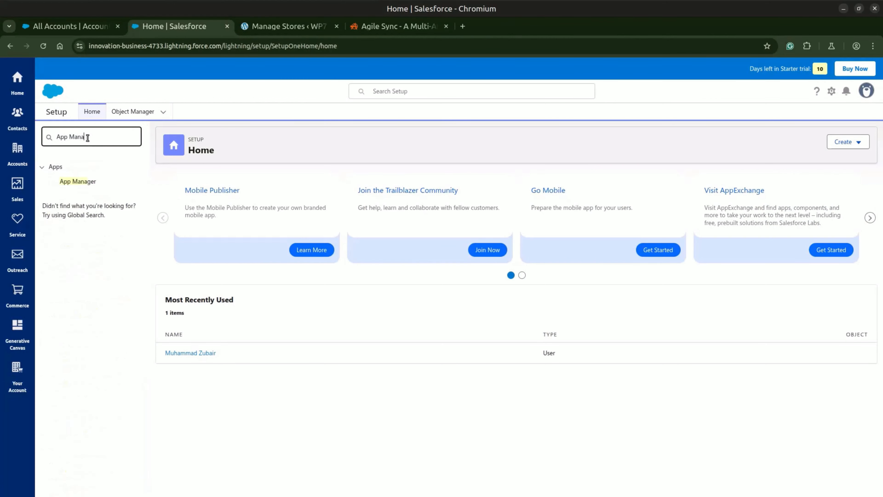
left_click(78, 181)
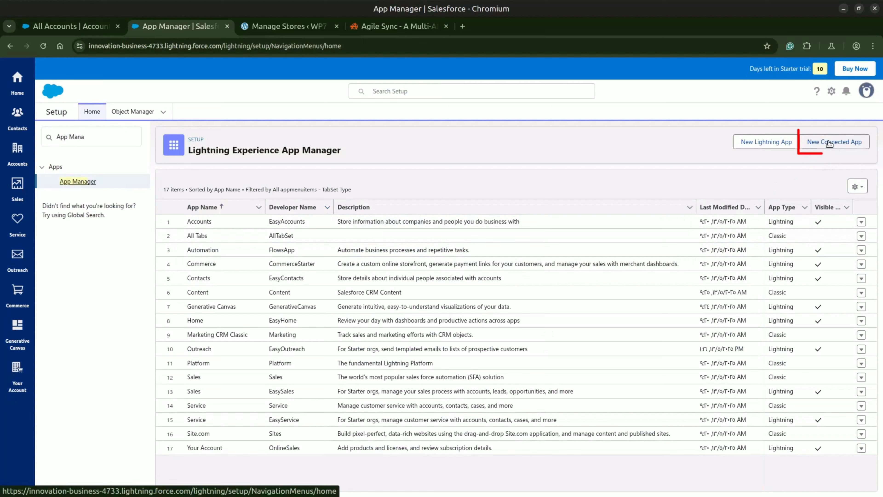
Start a new Connected App with Sync2025 as both app name and API name, and fill in the contact email
left_click(853, 146)
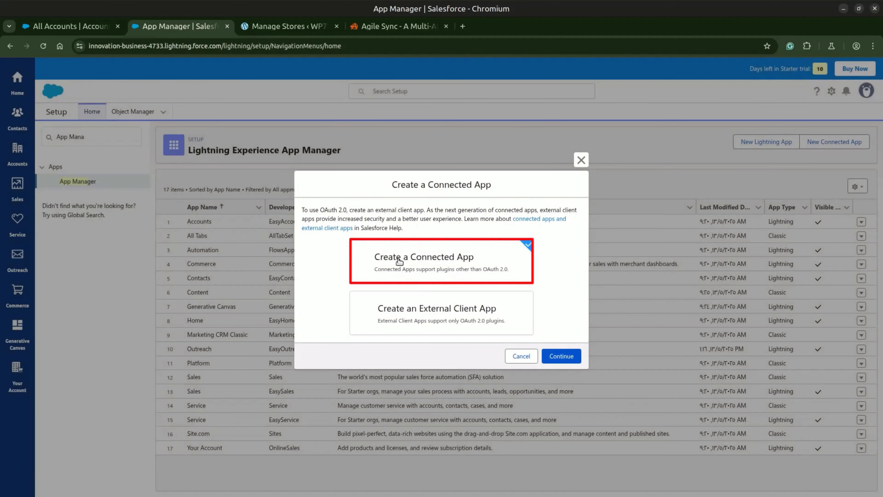
left_click(556, 356)
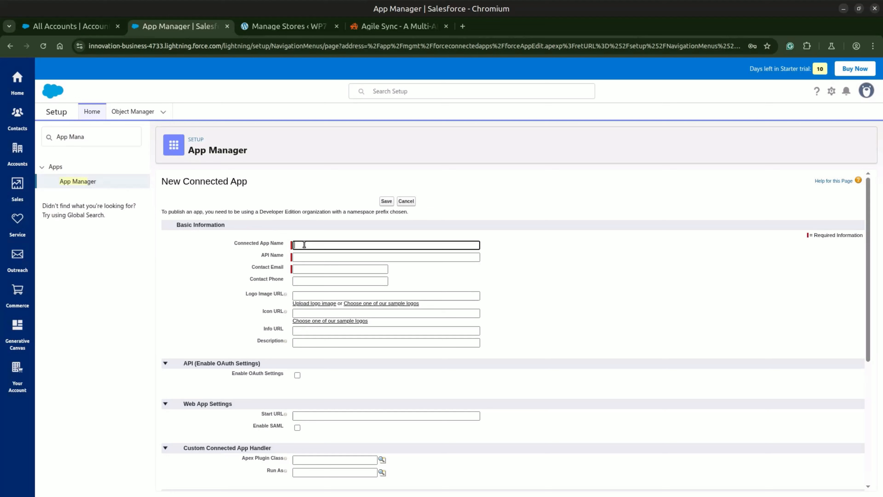
type("Sync2025")
key("Tab")
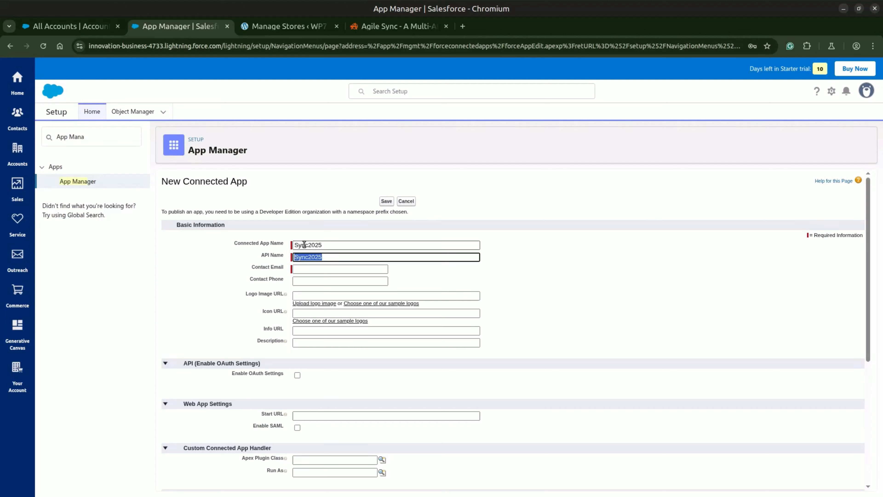
key("Tab")
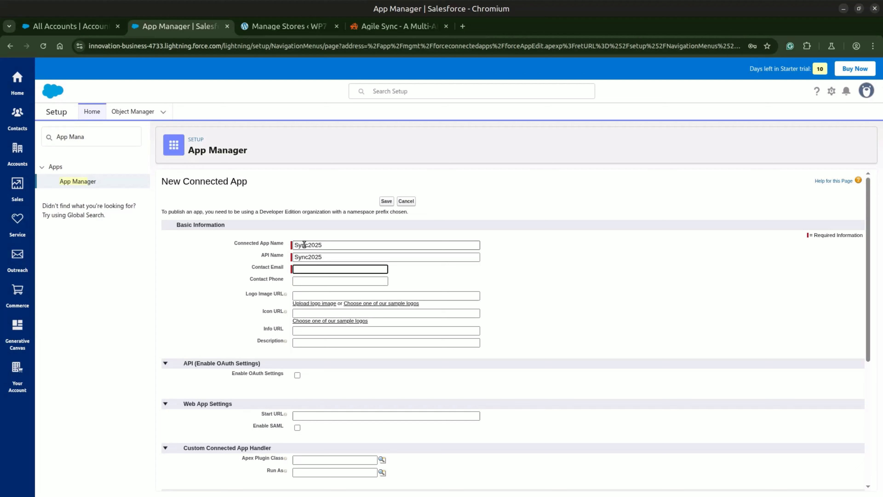
left_click(319, 280)
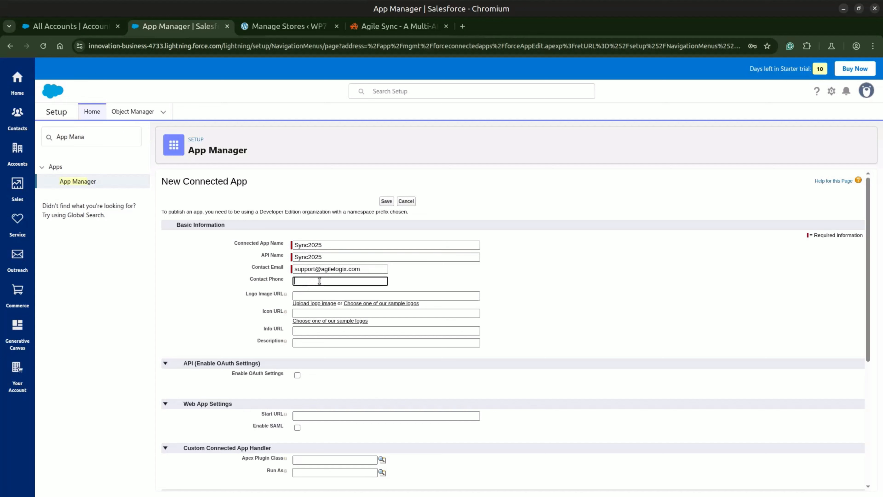
scroll(307, 338, "down", 3)
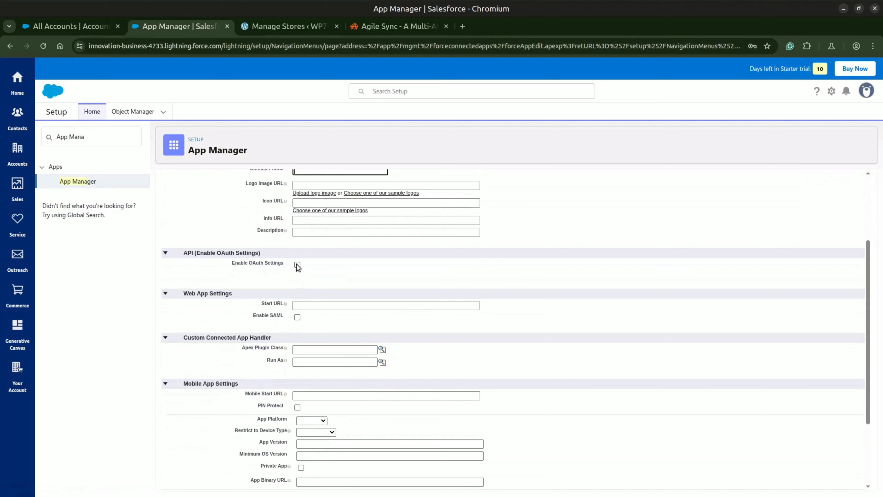
scroll(297, 274, "up", 2)
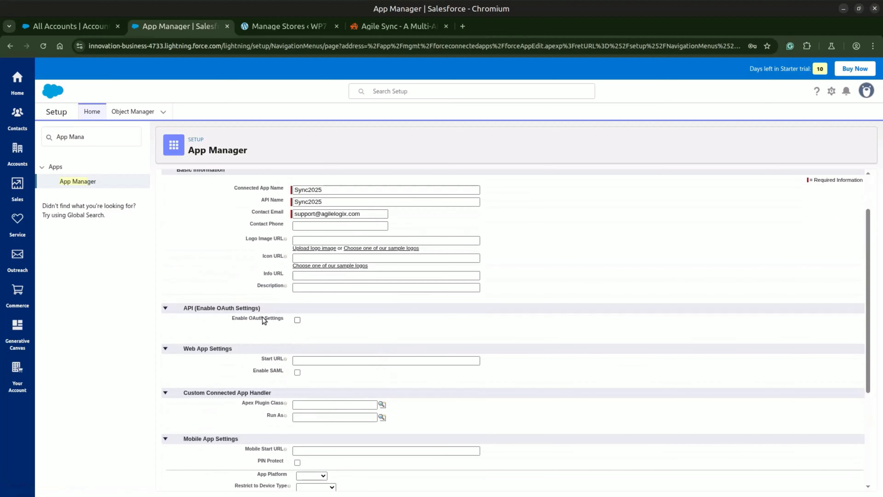
left_click(297, 320)
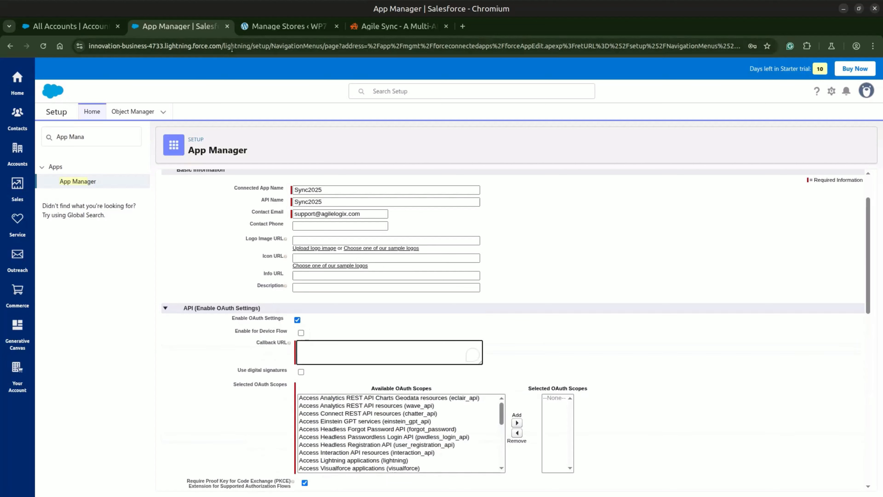
left_click_drag(225, 45, 87, 44)
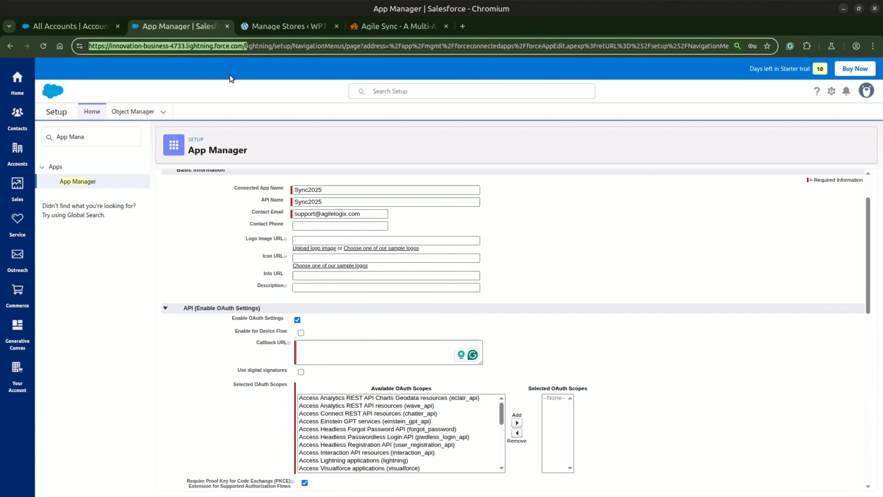
key("shift+Left")
key("ctrl+c")
left_click(348, 352)
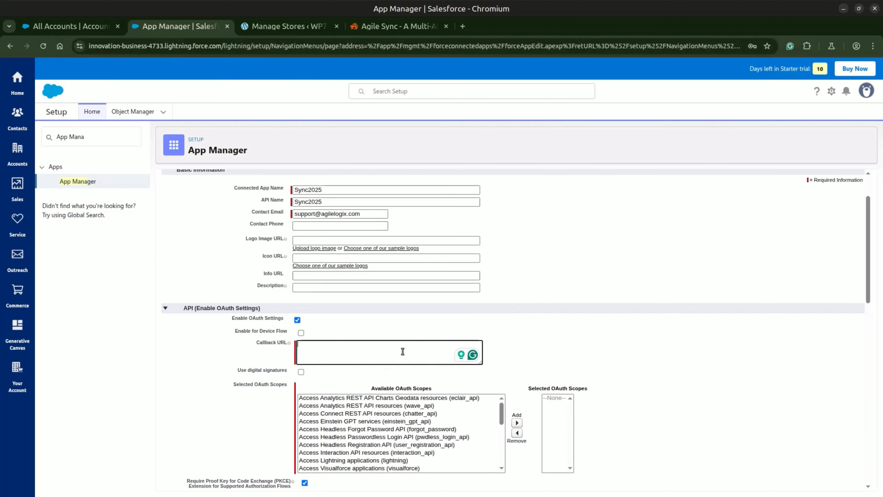
key("ctrl+v")
Add the "Full access (full)" scope to the connected app's selected OAuth scopes
scroll(378, 272, "down", 5)
scroll(379, 275, "up", 3)
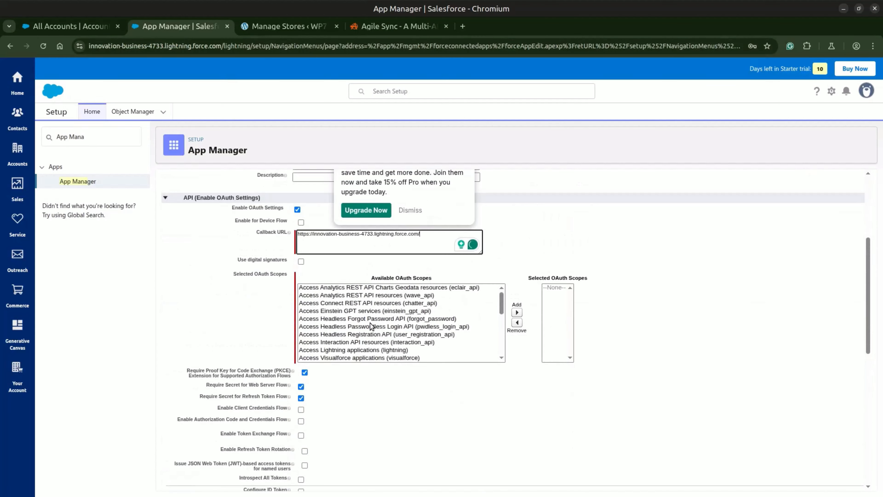
left_click(394, 313)
key("f")
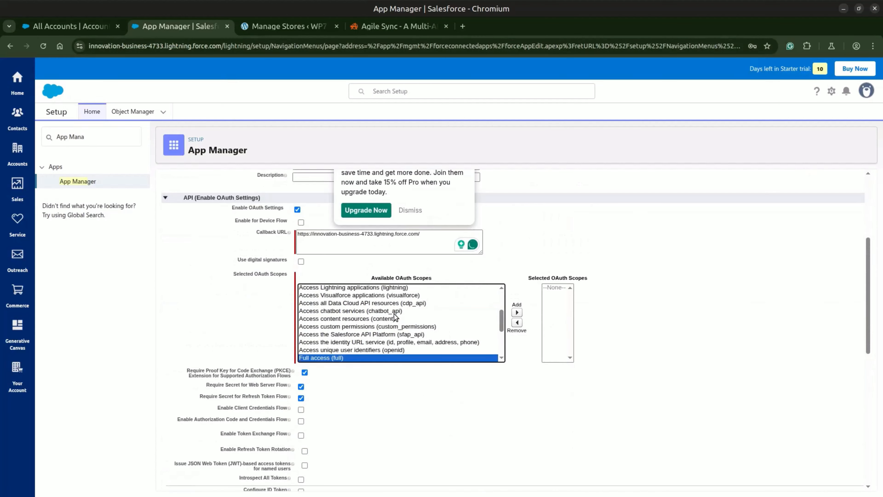
left_click(517, 313)
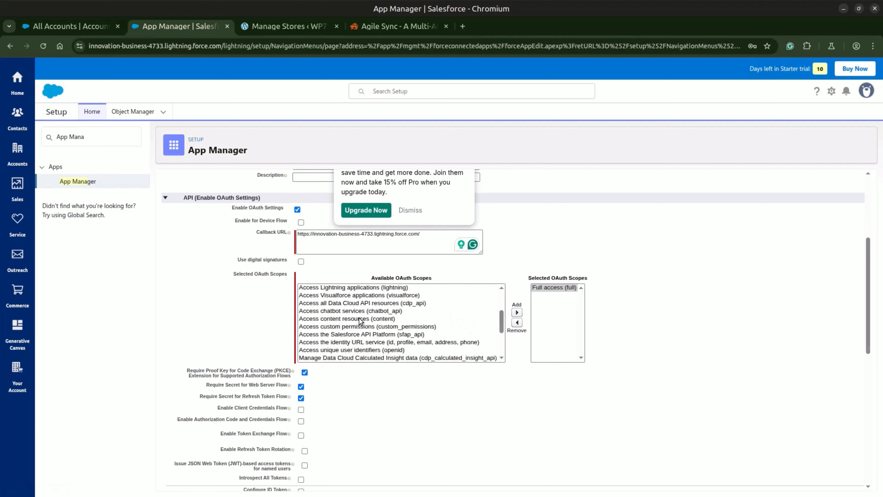
Save the new connected app and review the notice about when changes take effect
scroll(363, 331, "down", 3)
scroll(364, 361, "down", 10)
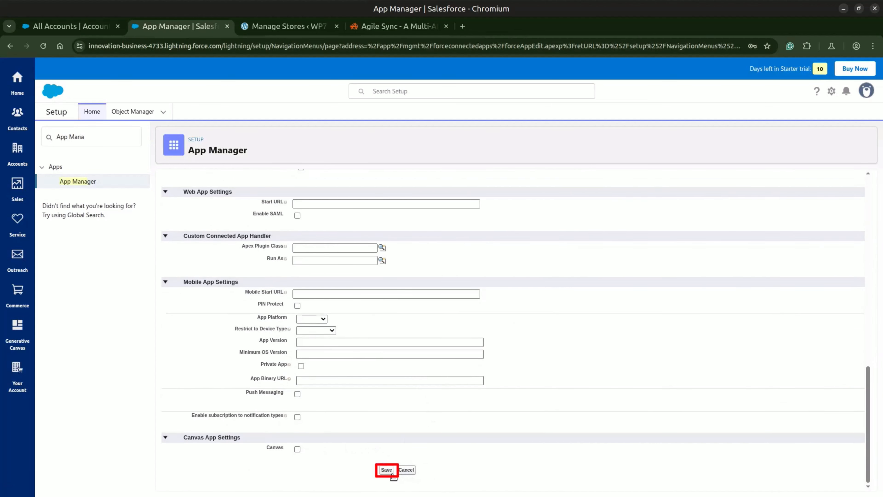
left_click(391, 473)
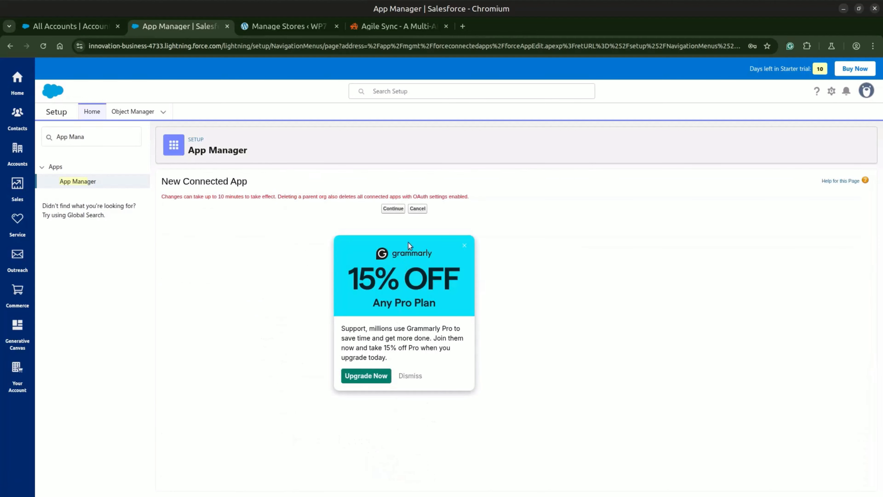
left_click_drag(217, 198, 247, 198)
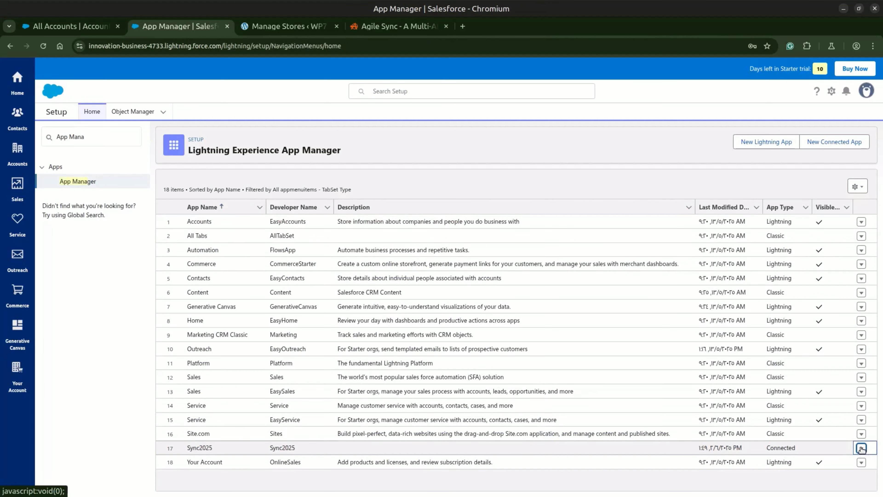
View the Sync2025 app from the app list and open its consumer key and secret details
left_click(862, 449)
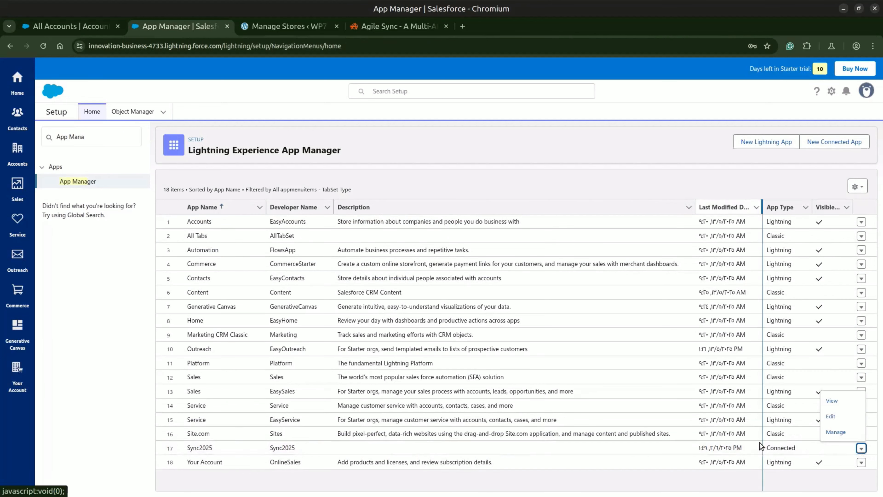
left_click(836, 403)
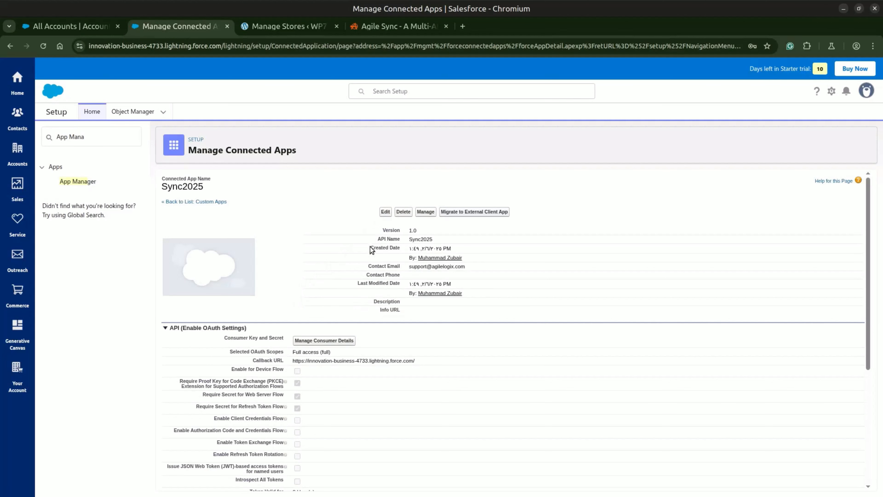
scroll(371, 249, "down", 5)
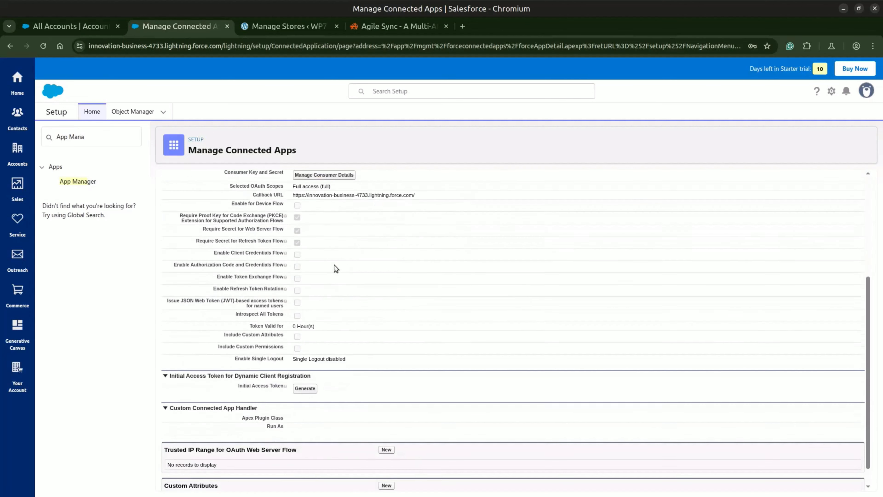
left_click(334, 175)
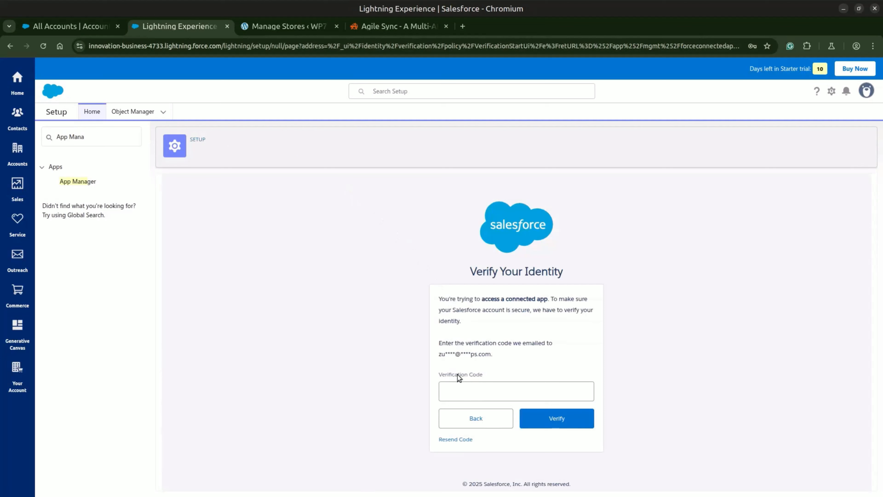
Paste the emailed verification code and verify the identity to access the consumer details
left_click_drag(439, 369, 486, 376)
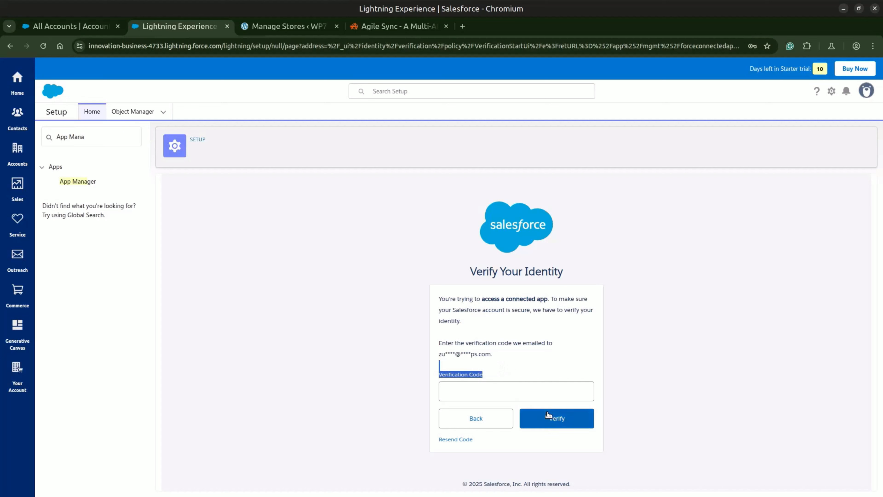
left_click(525, 392)
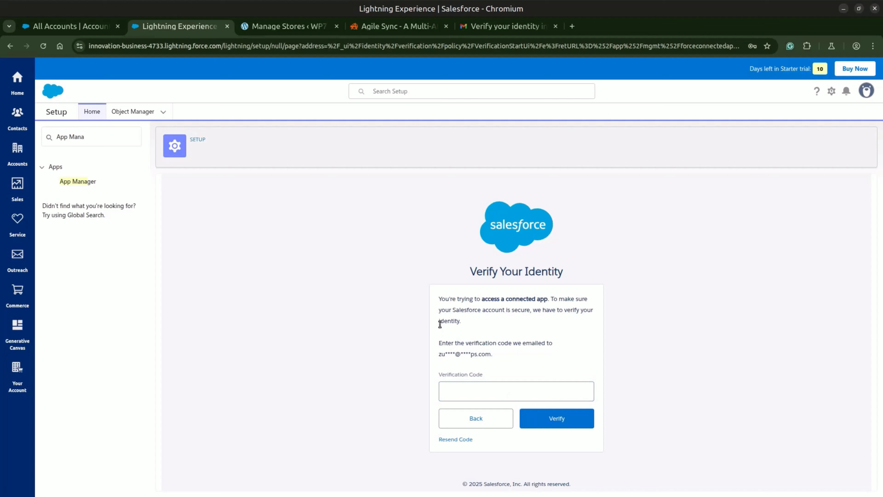
left_click(522, 391)
key("ctrl+v")
left_click(551, 412)
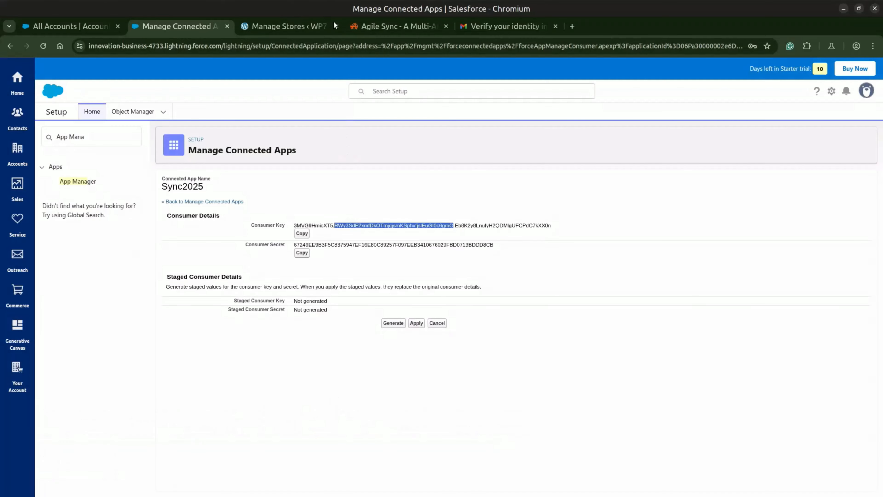
Switch to the WordPress Manage Stores page, open Agile Sync and create a new sync job
left_click(261, 27)
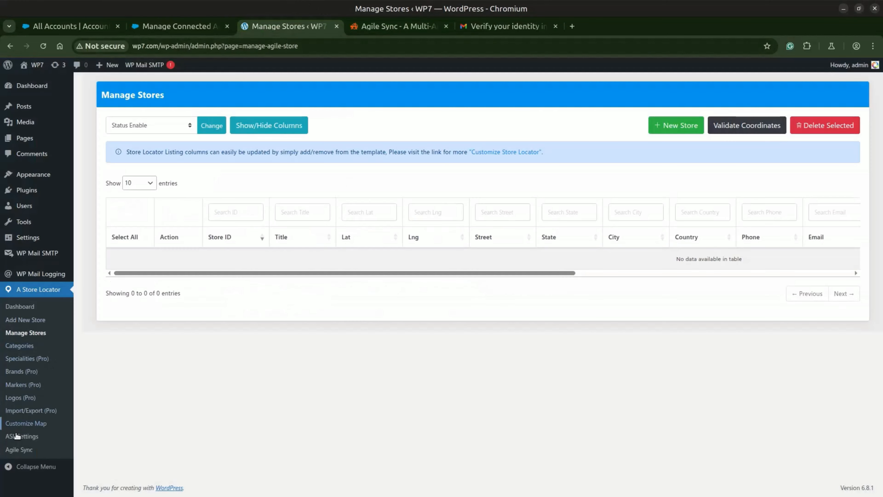
left_click(17, 449)
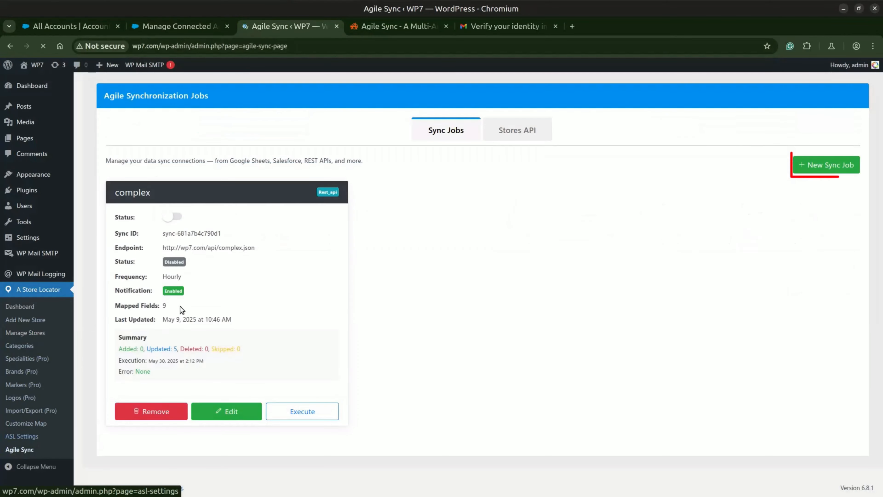
left_click(816, 172)
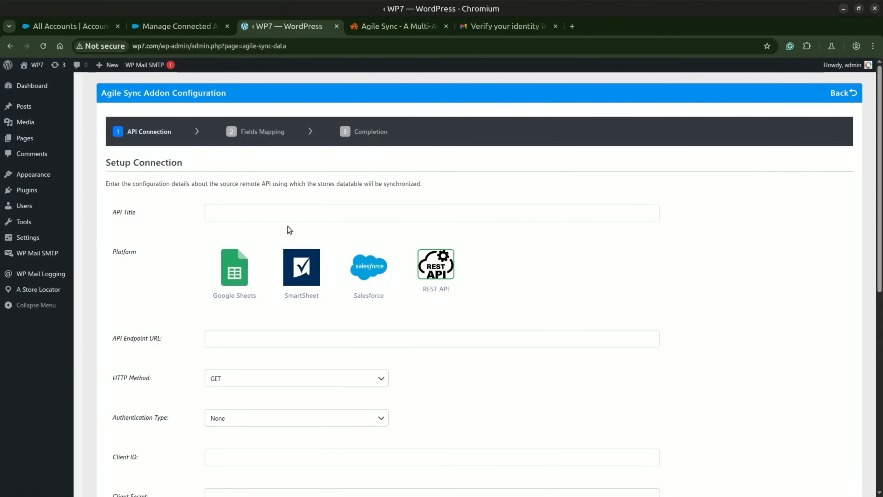
Title the API connection "Sync SF" and choose Salesforce as its platform
left_click(278, 211)
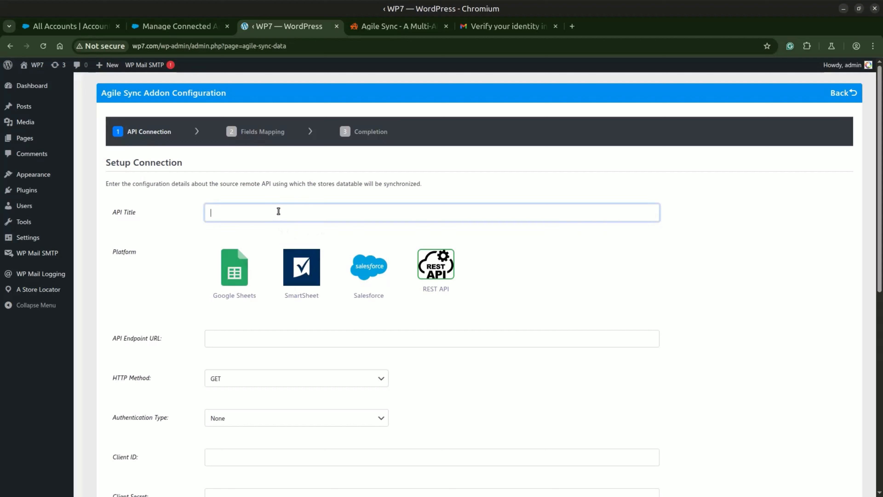
type("Syncs")
type("01")
left_click(359, 268)
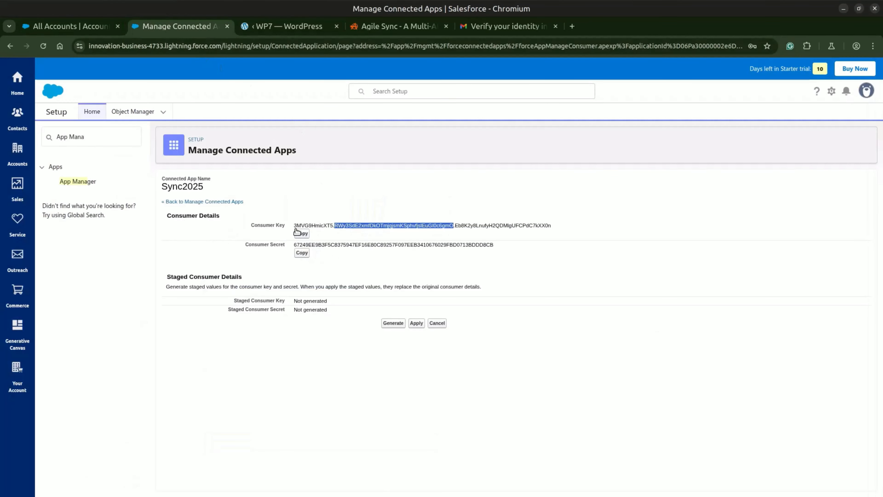
Copy the Sync2025 app's consumer key and paste it as the Client ID of the WordPress API connection
left_click(299, 234)
left_click(288, 26)
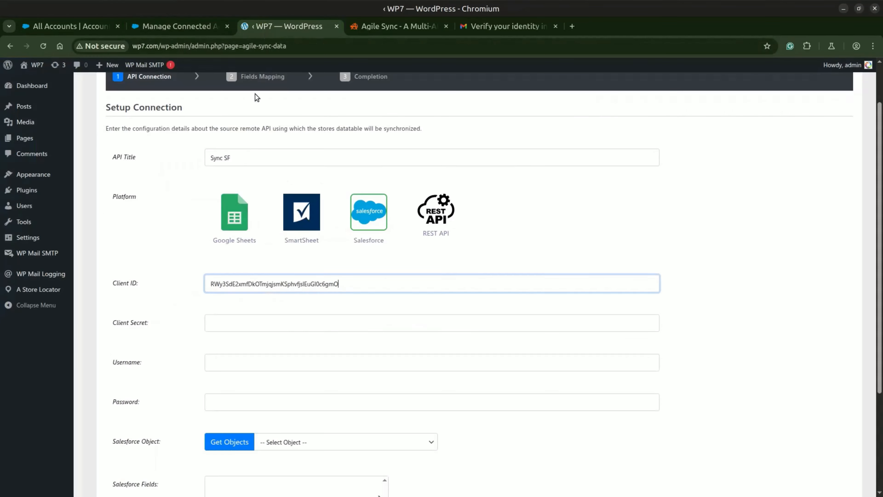
key("ctrl+a")
key("ctrl+v")
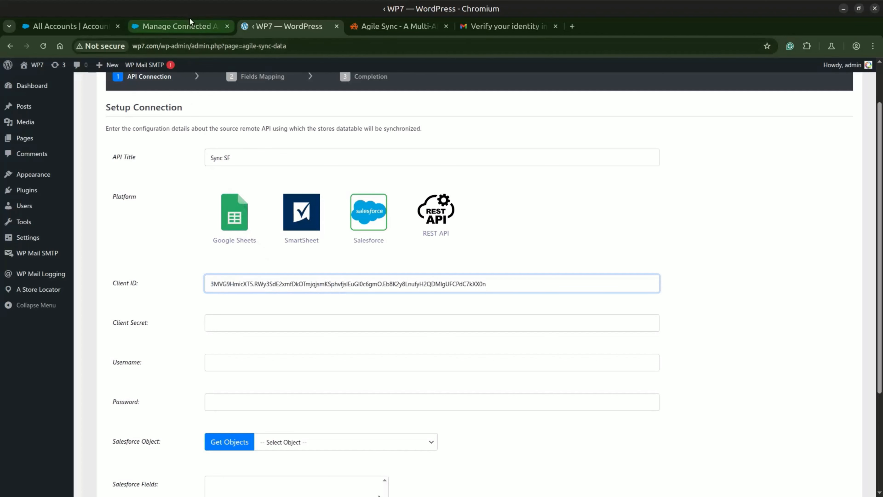
Copy the consumer secret from Salesforce and paste it as the Client Secret of the WordPress API connection
left_click(191, 26)
left_click(301, 253)
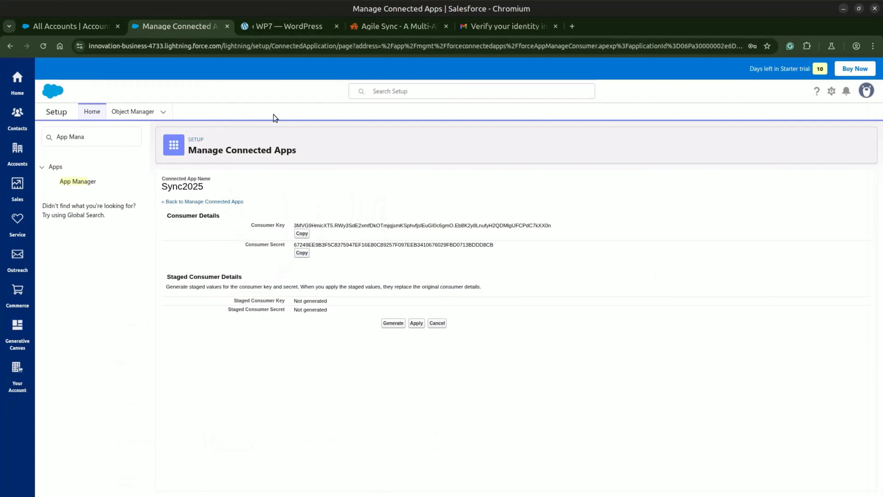
left_click(282, 26)
left_click(250, 323)
key("ctrl+v")
Enter the Salesforce account's username and password in the API connection form
scroll(226, 323, "down", 3)
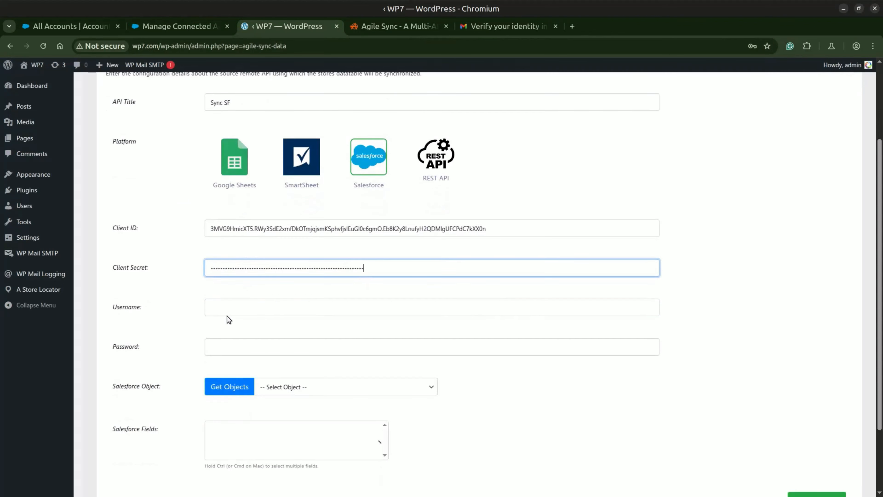
left_click(237, 307)
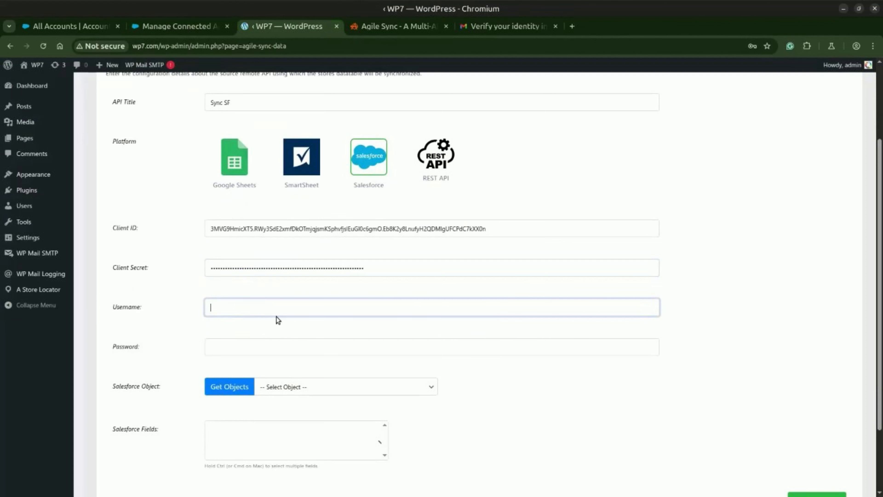
scroll(313, 295, "down", 3)
left_click(322, 259)
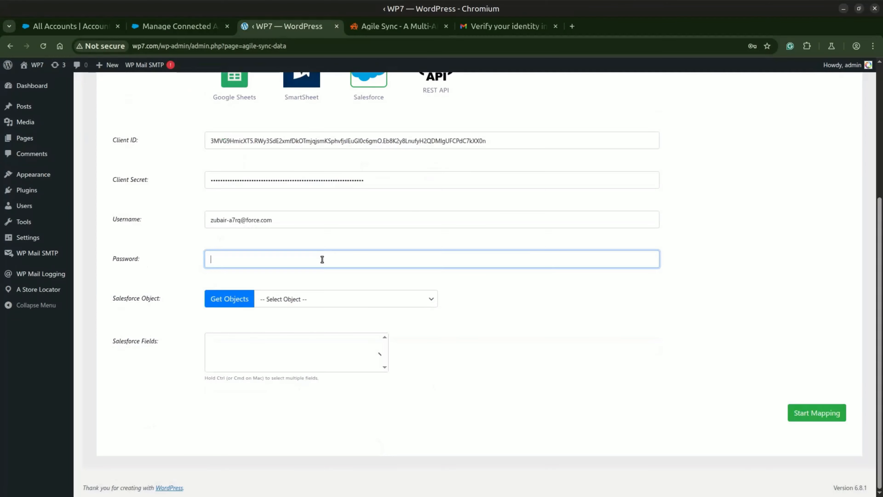
key("ctrl+v")
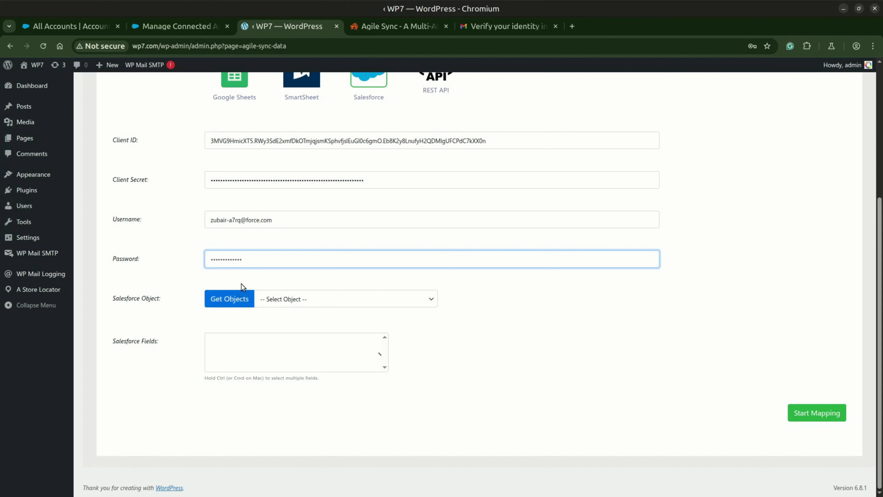
Switch to Salesforce Setup, search for "profile" and open the System Administrator profile
key("ctrl+Page_Up")
left_click(117, 138)
type("pr")
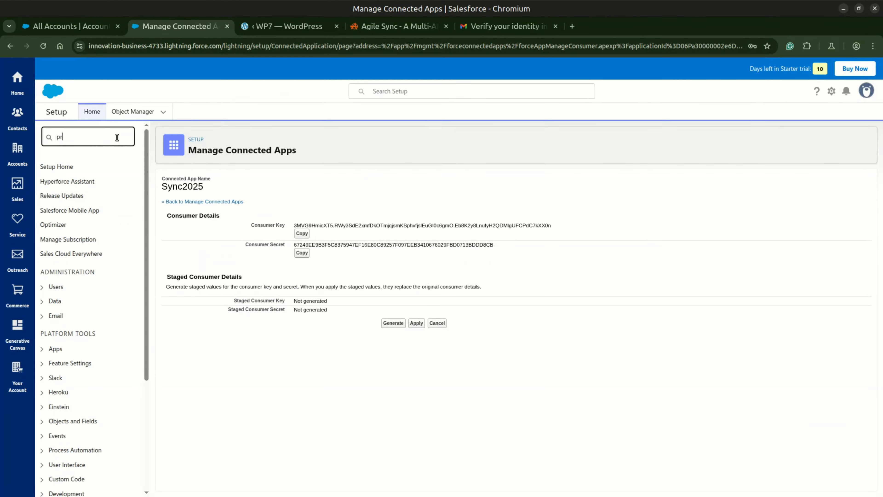
type("ofile")
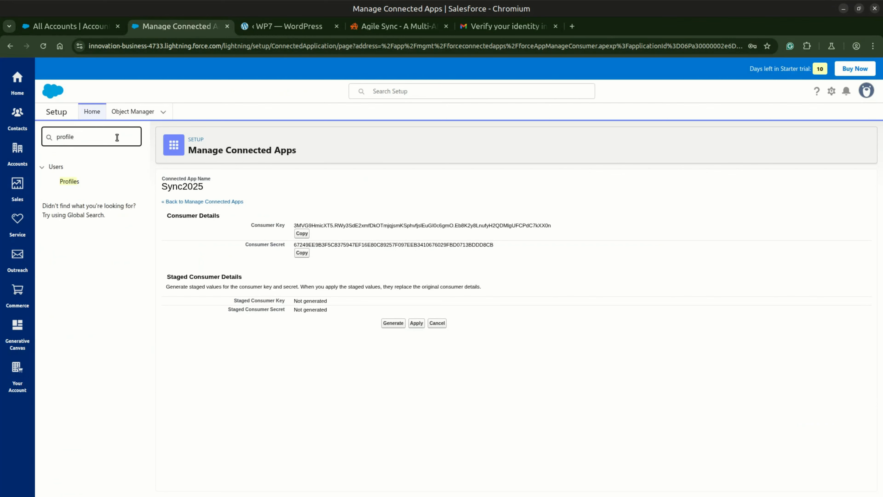
left_click(74, 182)
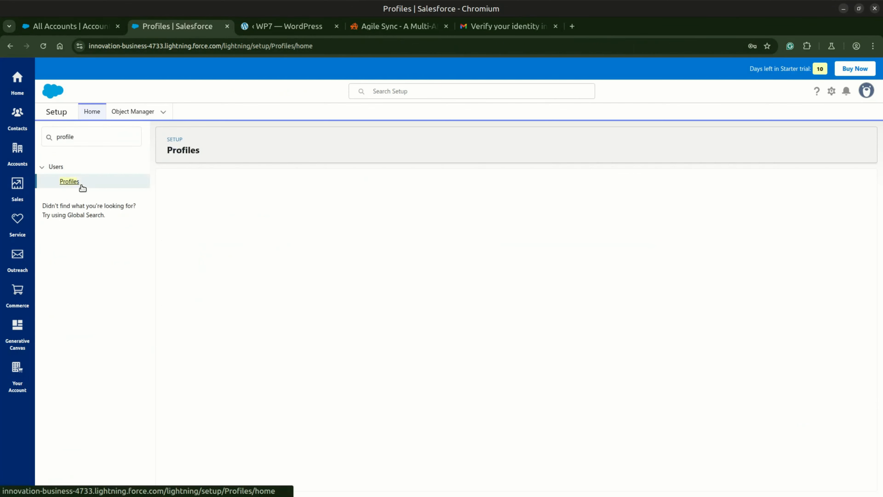
left_click(229, 417)
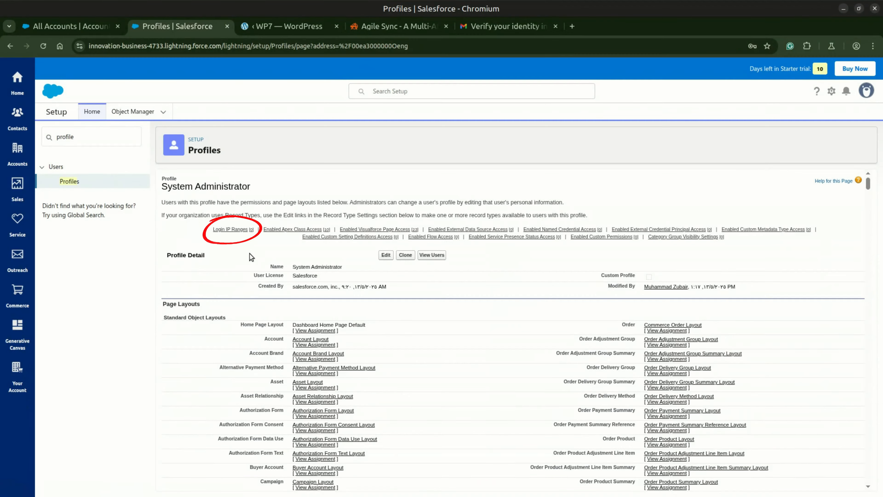
Add a login IP range from 0.0.0.0 to 255.255.255.255 to the System Administrator profile and save it
left_click(239, 230)
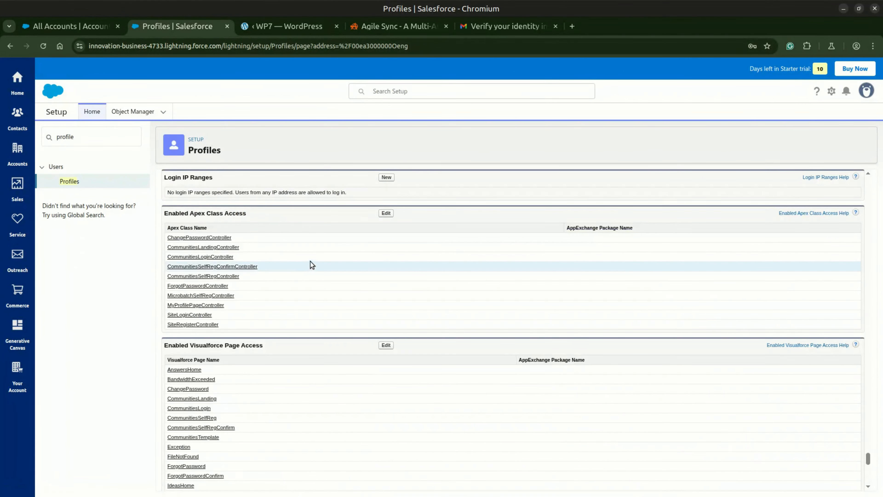
left_click(387, 177)
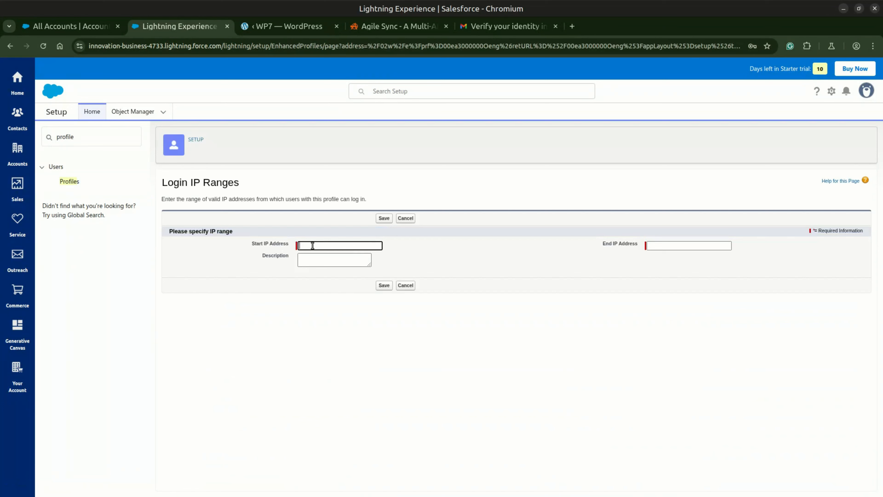
key("Tab")
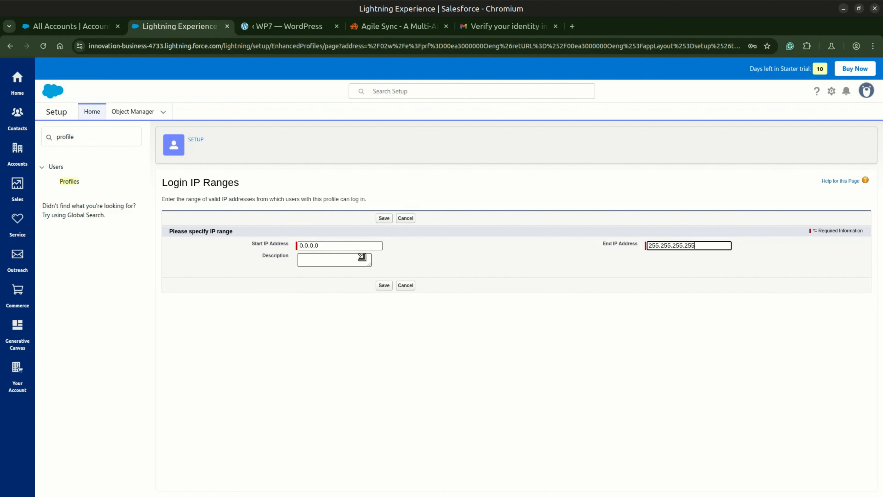
left_click(384, 285)
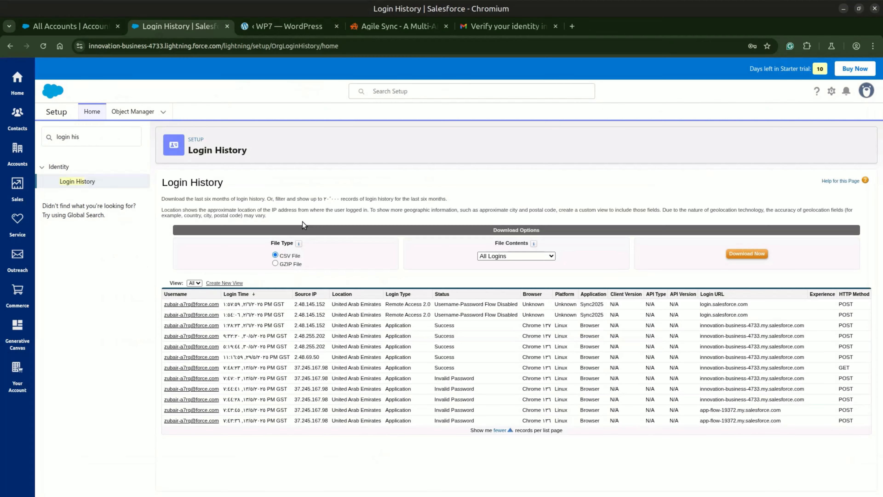
Find the OAuth and OpenID Connect Settings in Setup and allow OAuth Username-Password Flows
triple_click(73, 138)
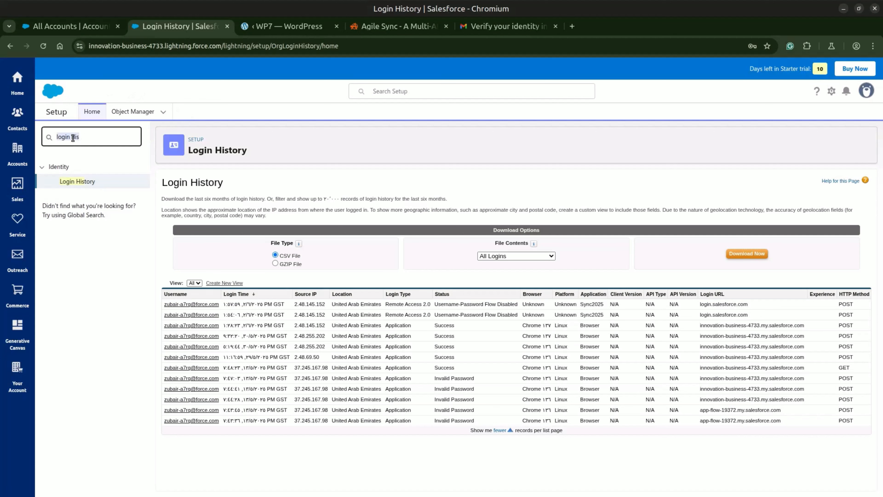
type("oauth")
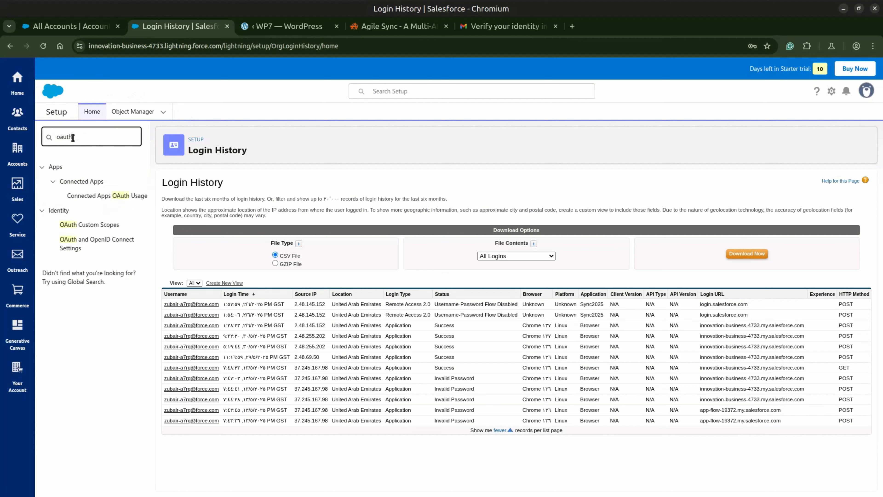
left_click(80, 245)
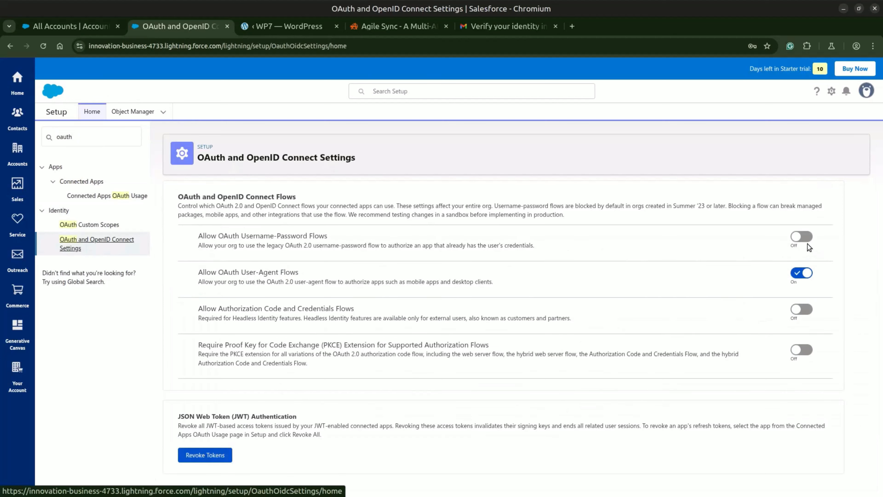
left_click(809, 239)
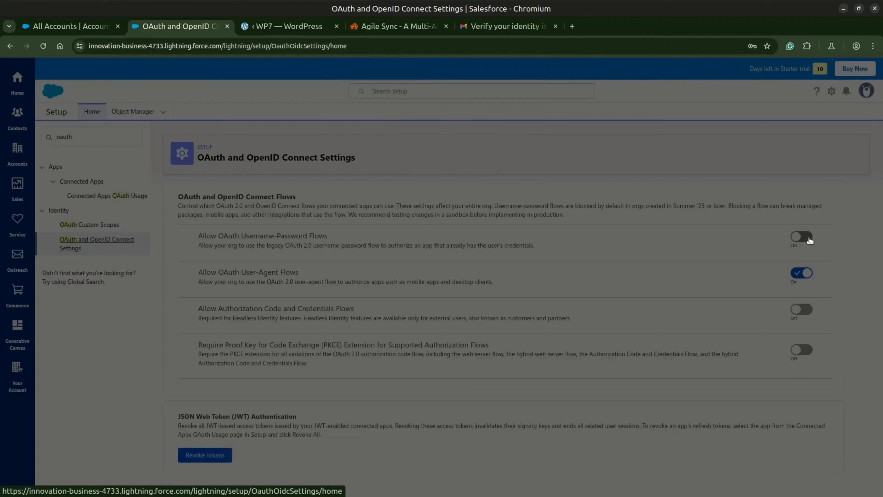
left_click(514, 152)
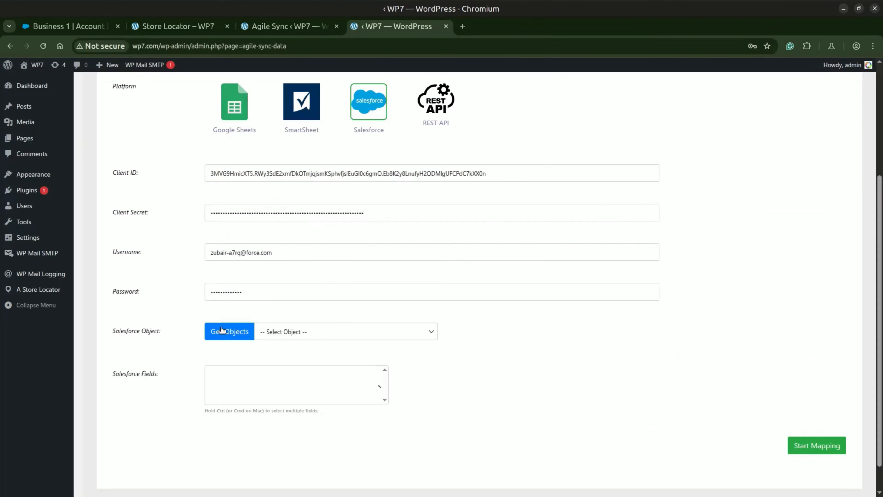
Retrieve the Salesforce objects in the WordPress API connection form and choose Account as the object
left_click(222, 331)
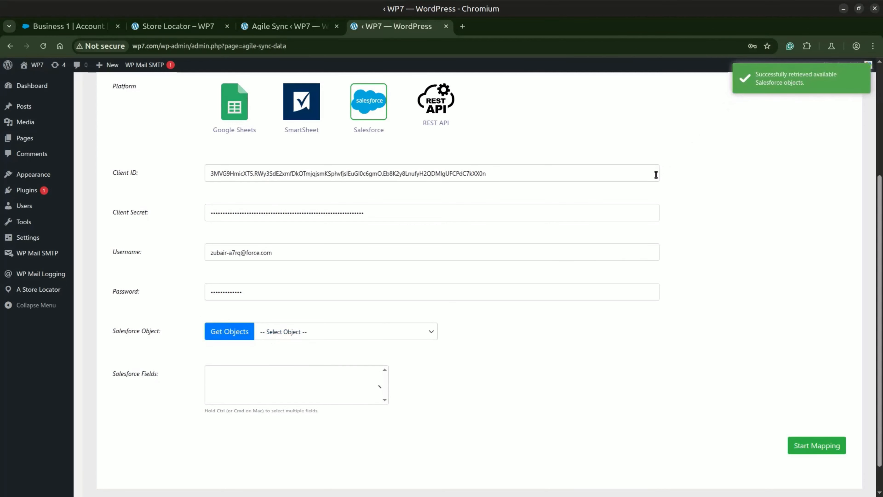
left_click(282, 333)
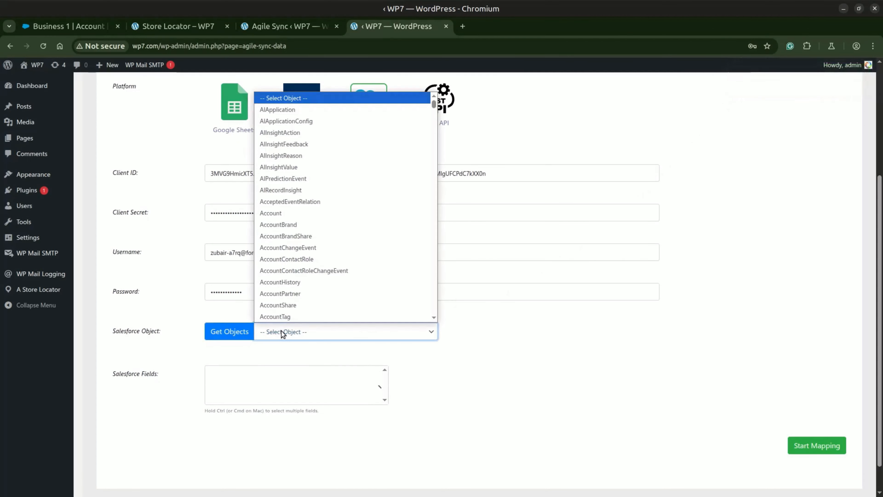
left_click(275, 213)
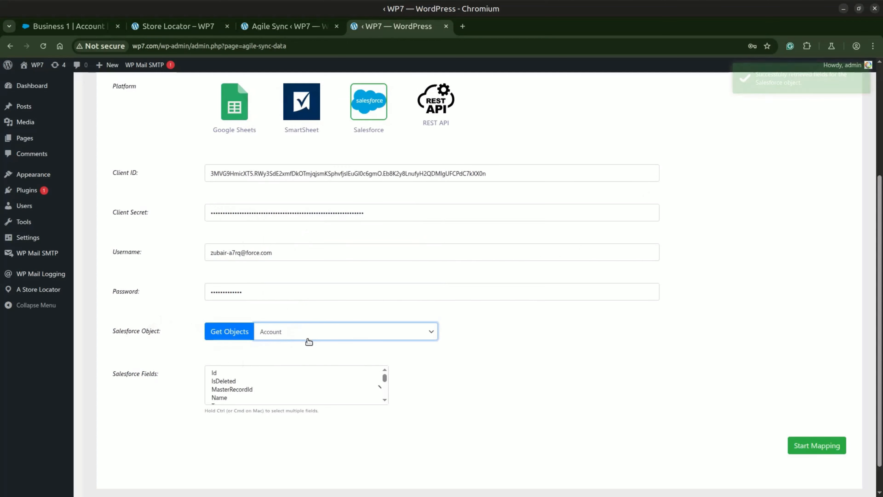
Select all Salesforce fields of the Account object and start the fields mapping
left_click(252, 347)
scroll(177, 341, "down", 2)
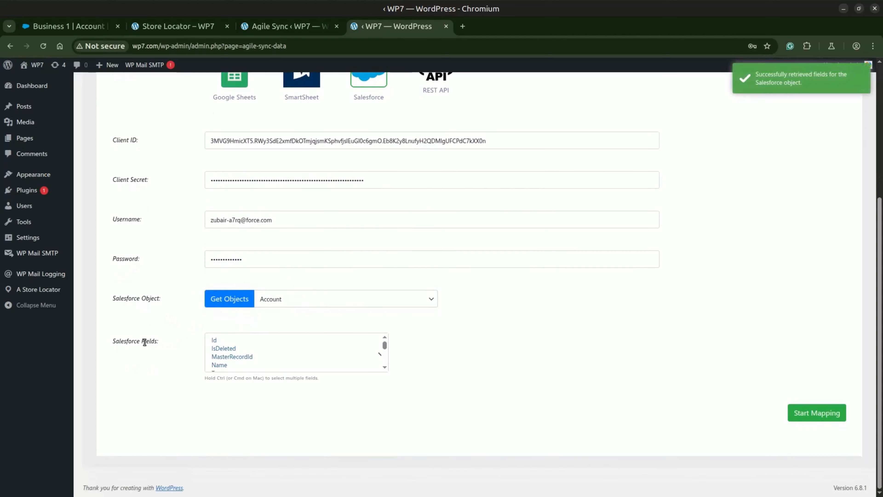
left_click(215, 340)
scroll(232, 353, "down", 2)
scroll(232, 353, "down", 9)
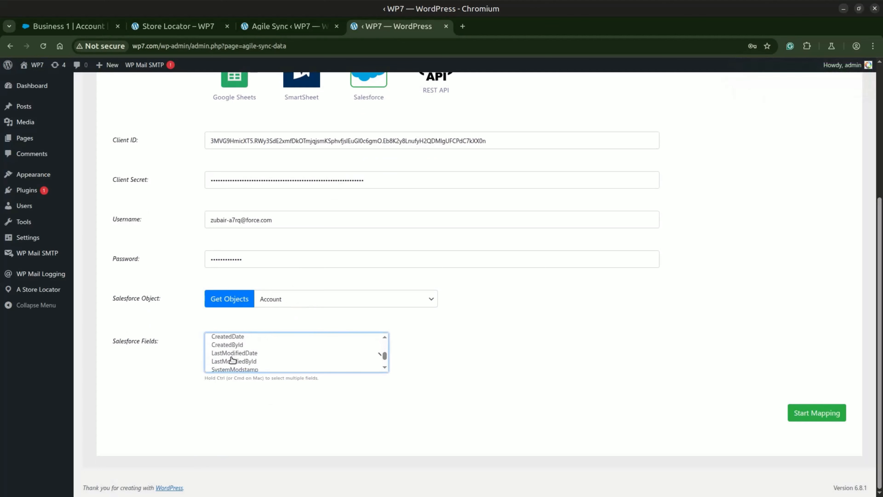
key("ctrl+a")
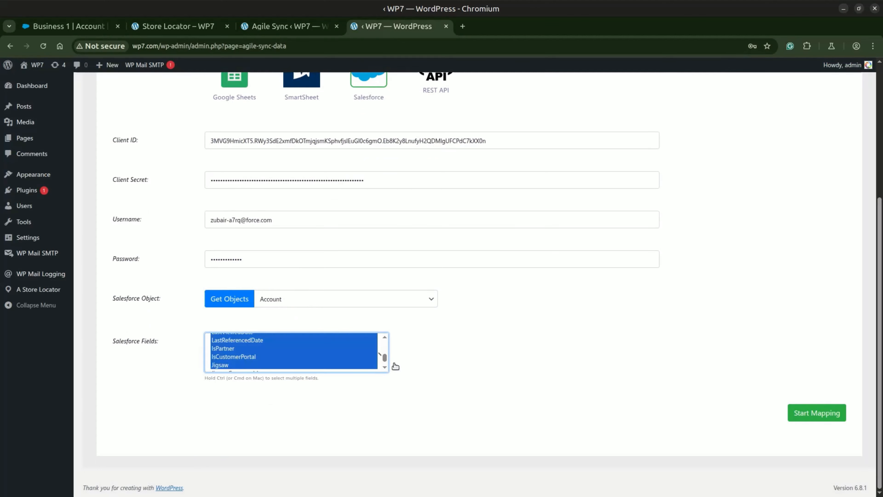
left_click(811, 418)
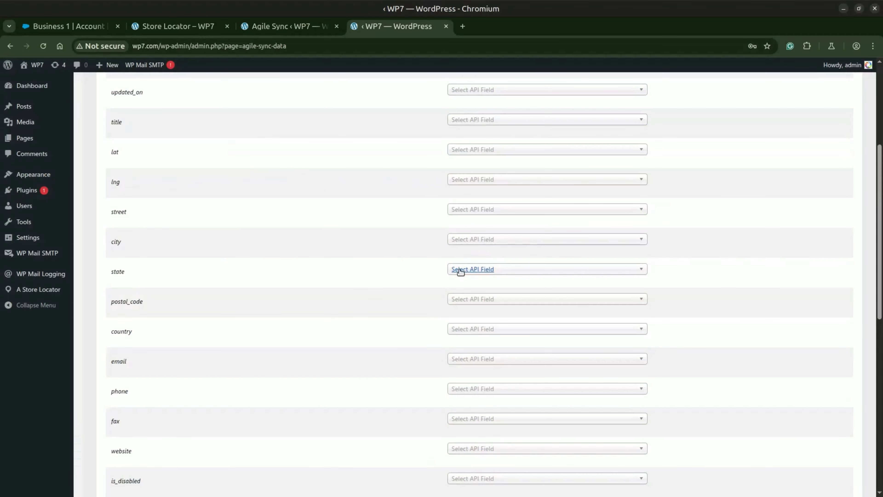
Map the api_item_id store field to the API field records.0.Id
scroll(326, 170, "up", 5)
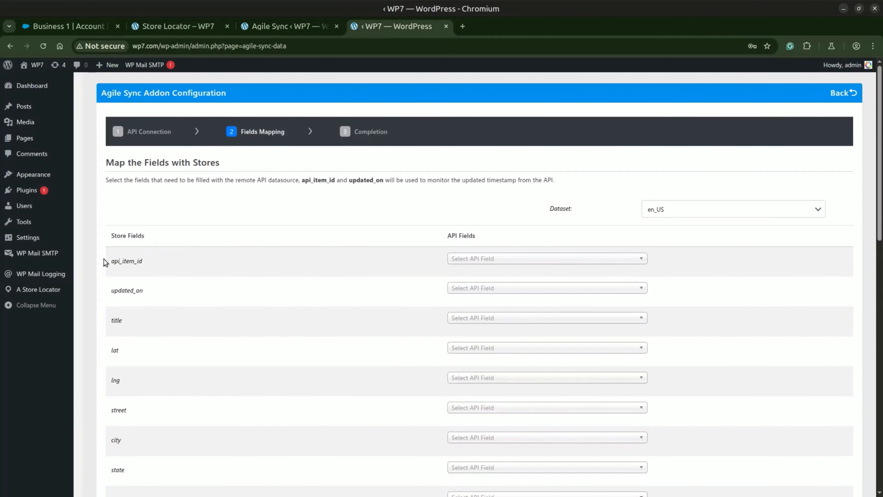
left_click_drag(129, 261, 142, 262)
left_click(122, 263)
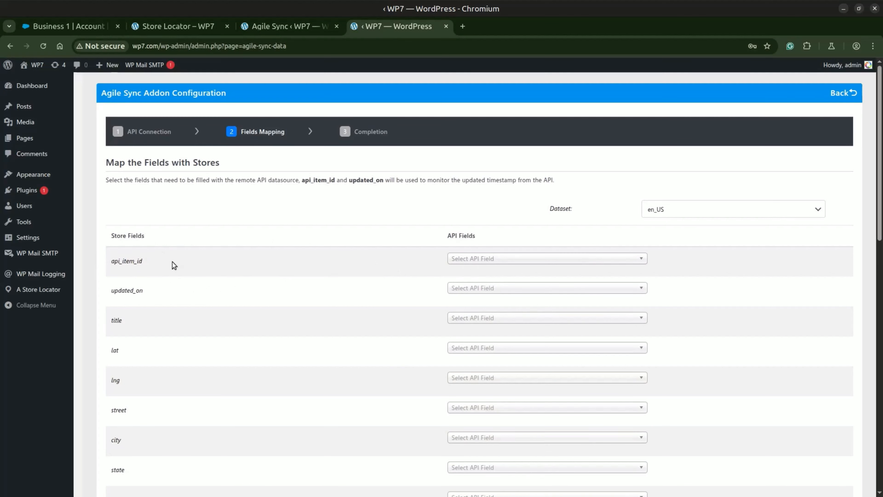
left_click(526, 264)
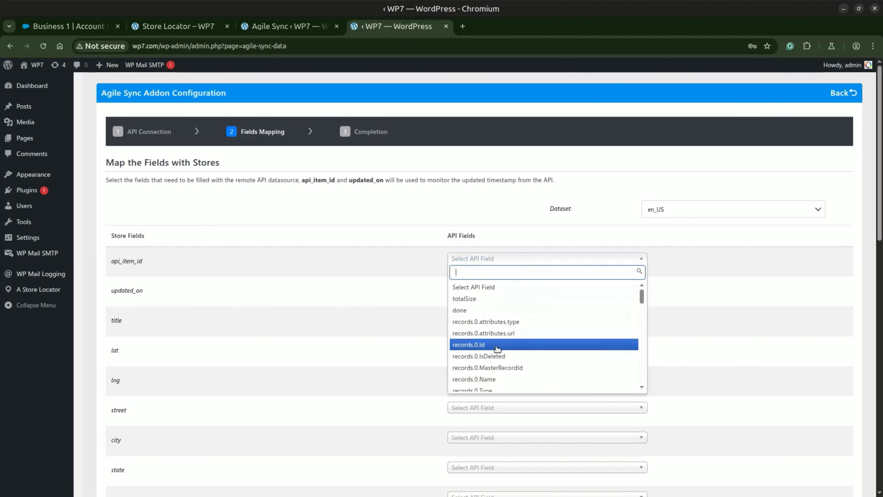
left_click(477, 344)
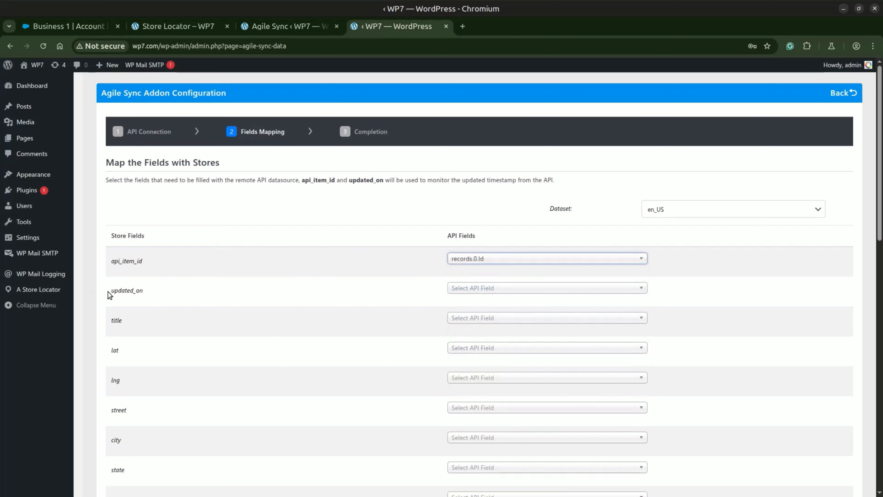
Map the updated_on store field to the API field records.0.LastModifiedDate
left_click_drag(112, 291, 140, 290)
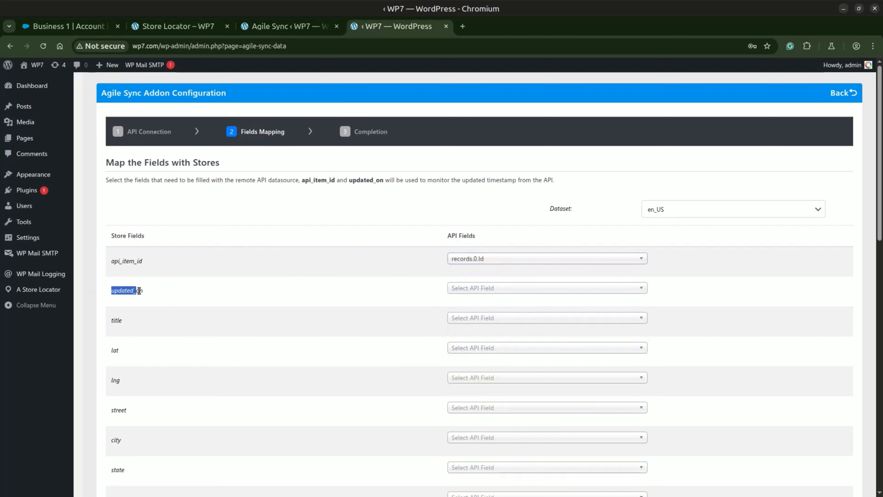
left_click(529, 288)
type("mod")
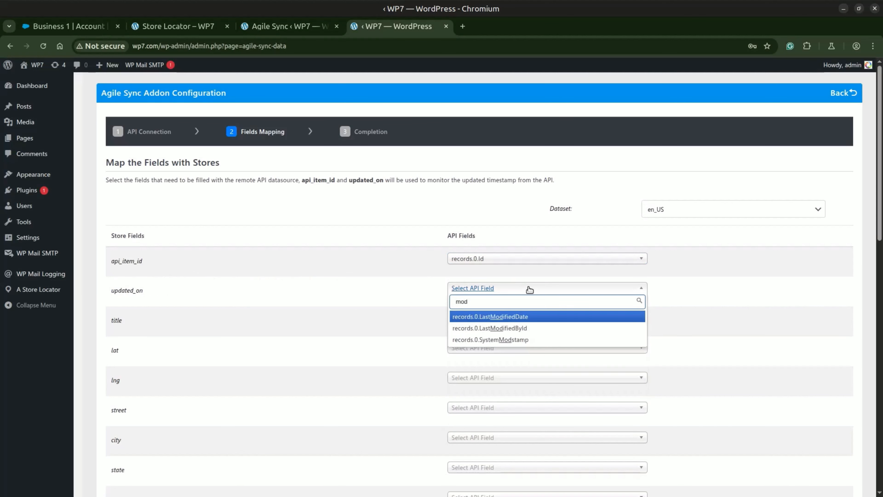
left_click(519, 317)
Map the title store field to the API field records.0.Name
scroll(398, 306, "down", 3)
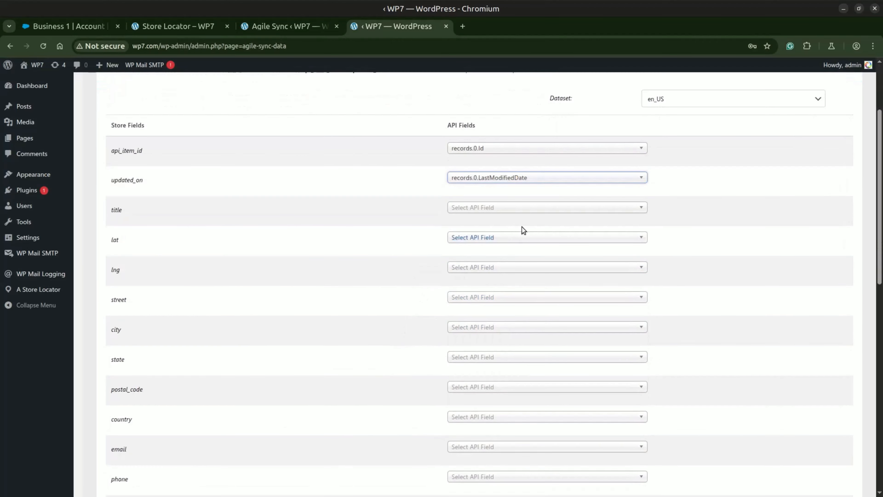
left_click(512, 211)
type("na")
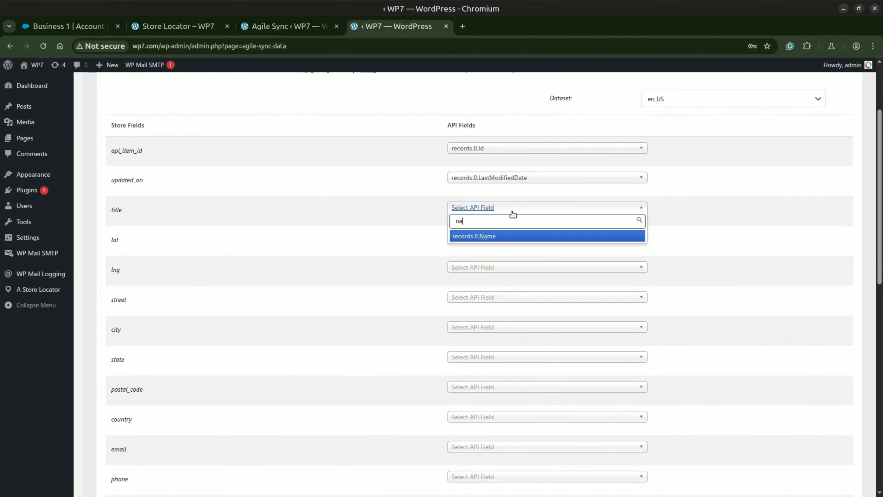
key("Return")
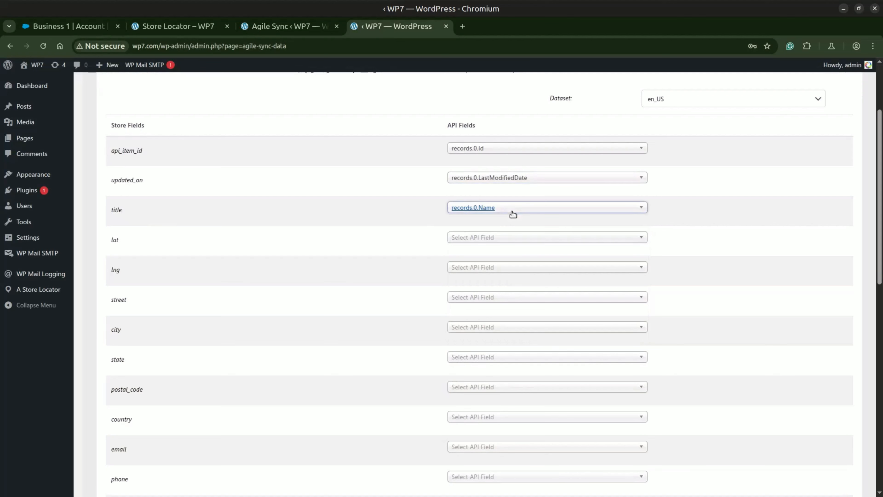
Map the lat store field to records.0.BillingLongitude and the lng store field to records.0.BillingLatitude
left_click(506, 237)
type("lon")
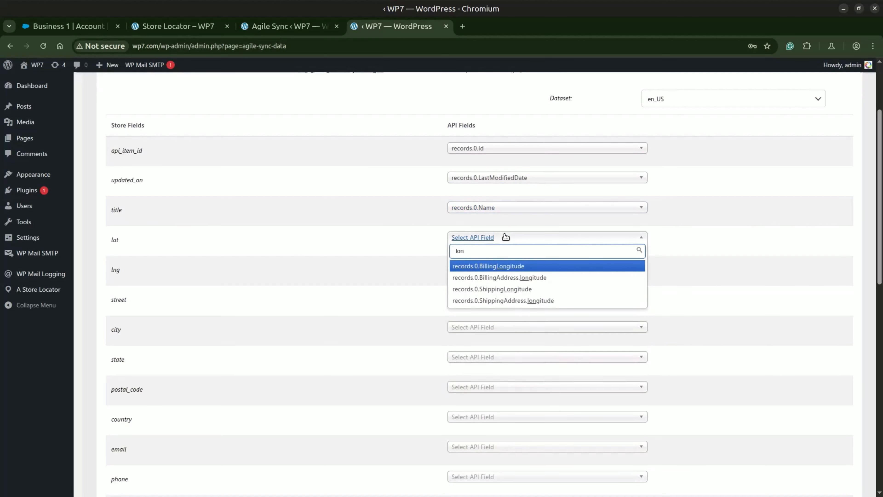
key("Down")
key("Up")
key("Return")
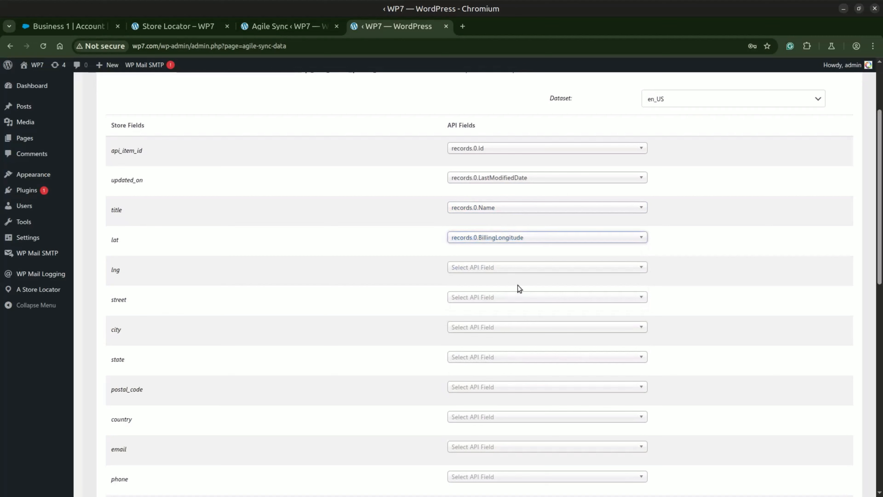
left_click(530, 270)
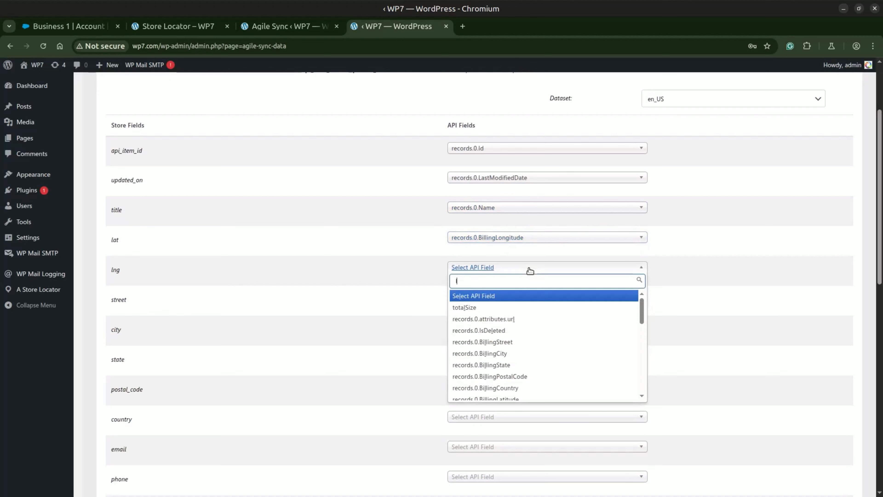
type("lati")
key("Return")
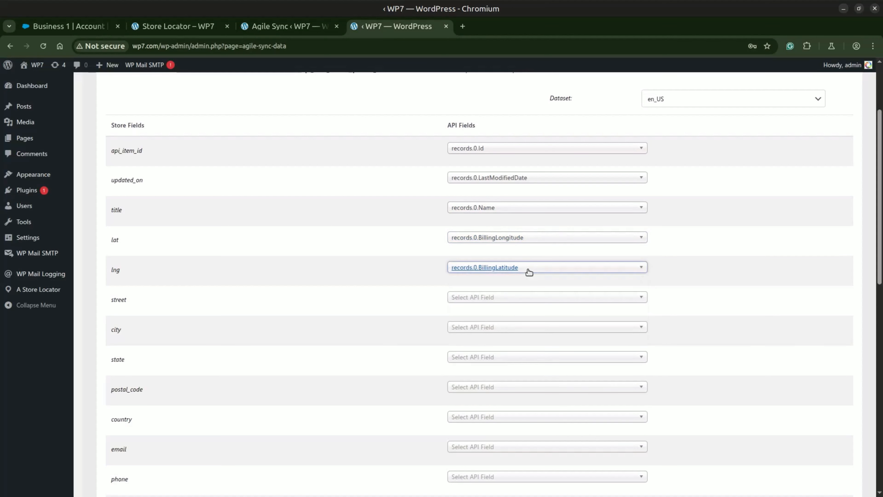
Map the street store field to records.0.BillingStreet and the city store field to records.0.BillingCity
left_click(491, 297)
type("stre")
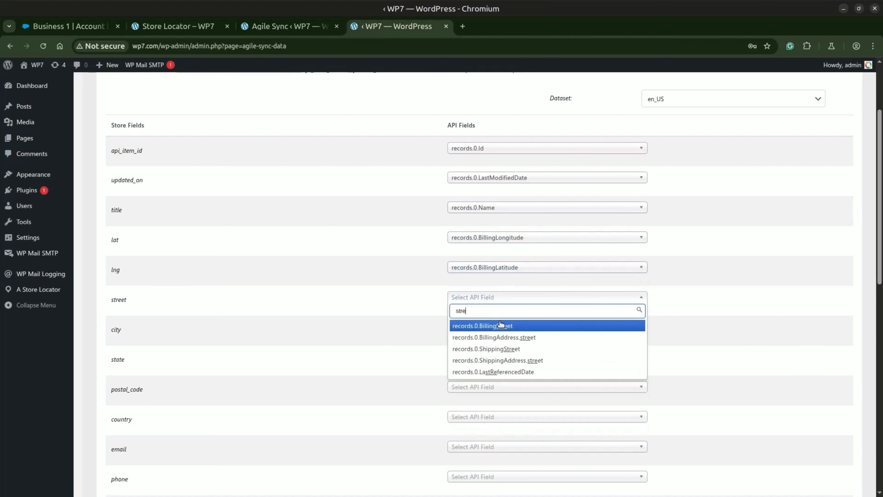
left_click(501, 325)
left_click(499, 328)
type("cit")
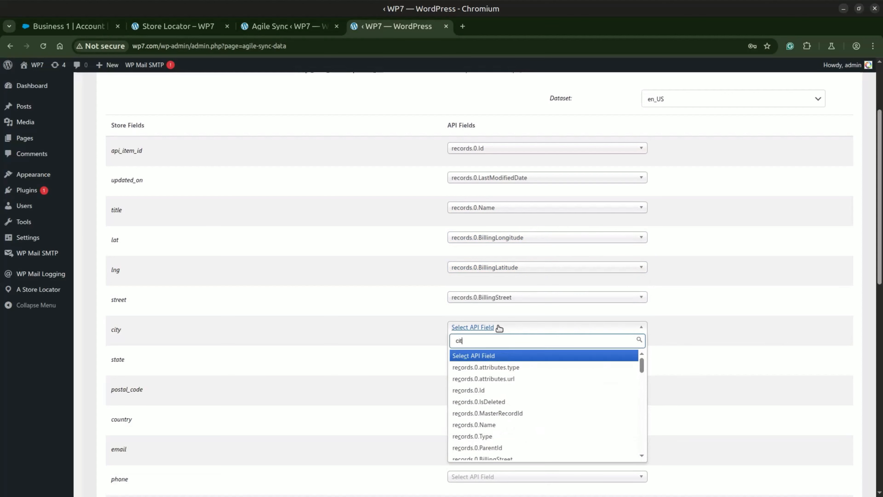
key("Return")
Map the state store field to records.0.BillingState and the postal_code store field to records.0.BillingPostalCode
left_click(509, 358)
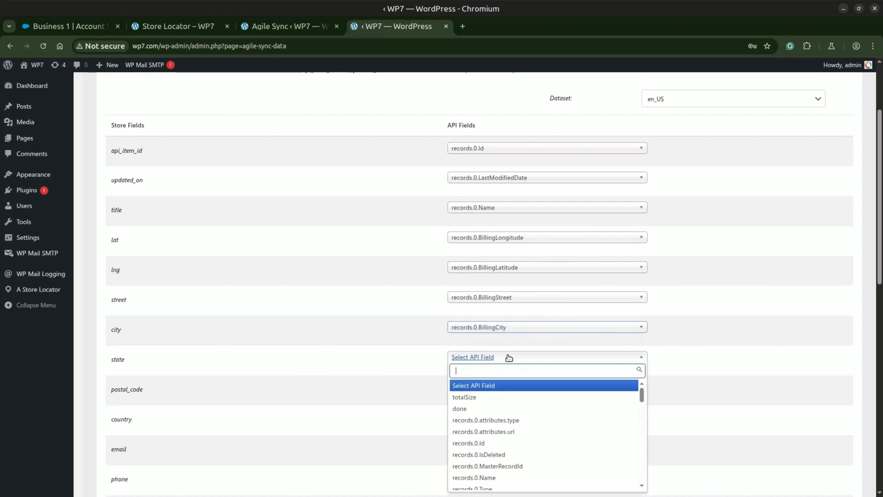
type("state")
left_click(502, 386)
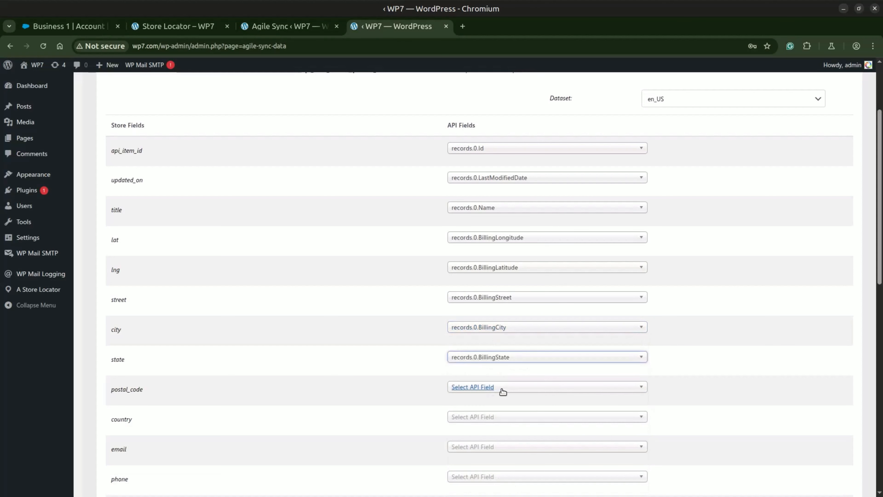
left_click(503, 391)
type("postal")
key("Return")
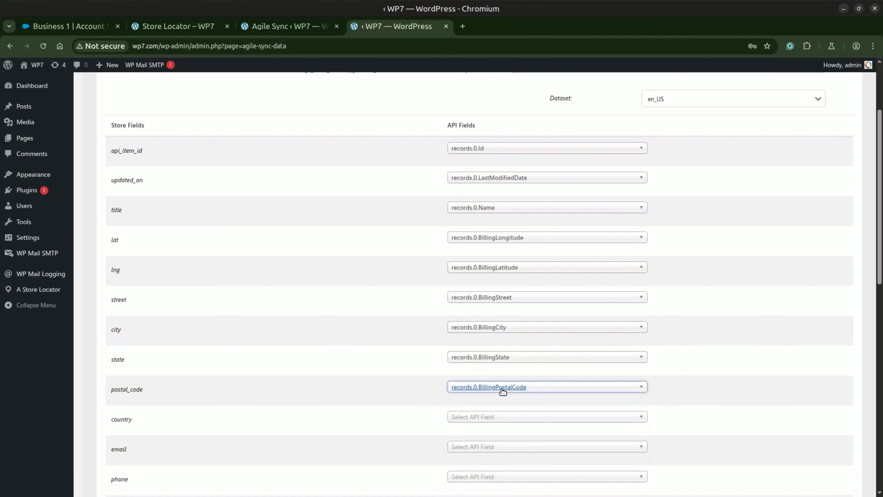
Map the country store field to records.0.BillingCountry and the phone store field to records.0.Phone
left_click(498, 416)
type("count")
key("Return")
scroll(497, 417, "down", 3)
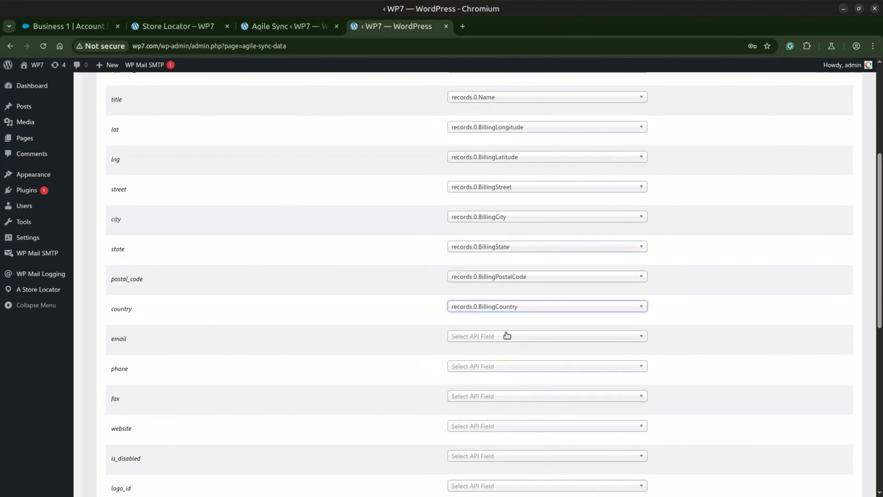
left_click(496, 366)
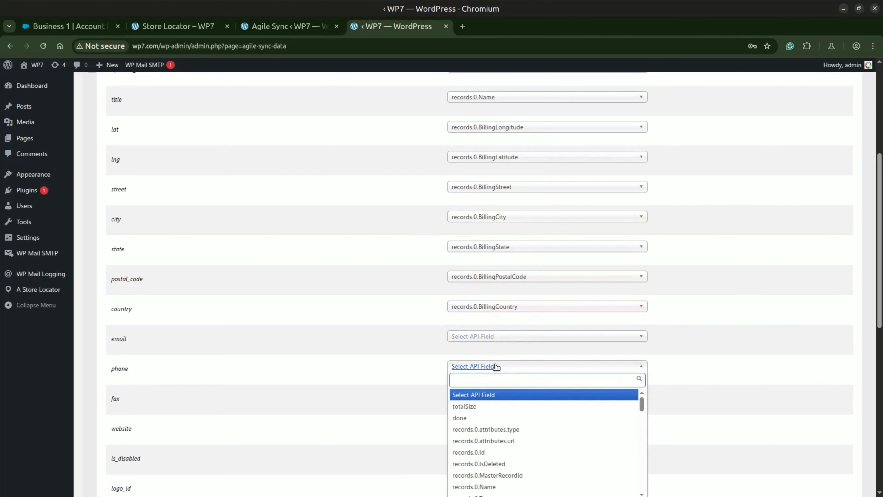
type("phone")
key("Return")
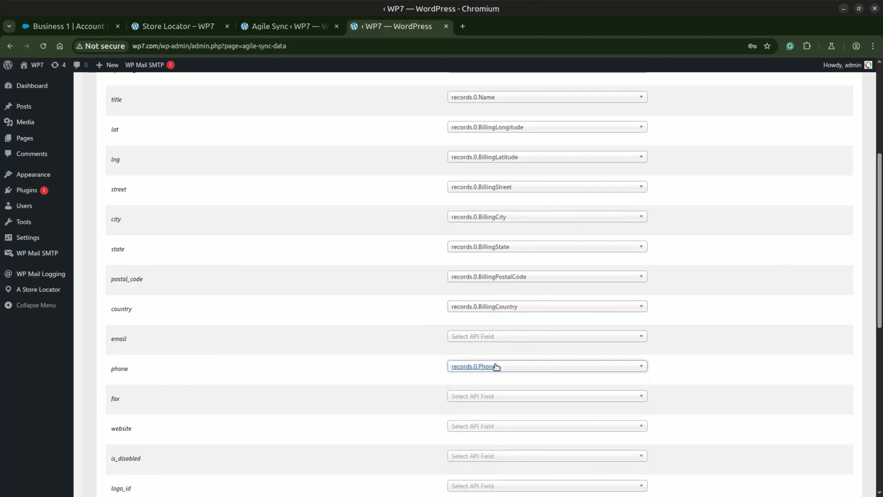
Map the website store field to records.0.Website and the description store field to records.0.Description
scroll(502, 335, "down", 3)
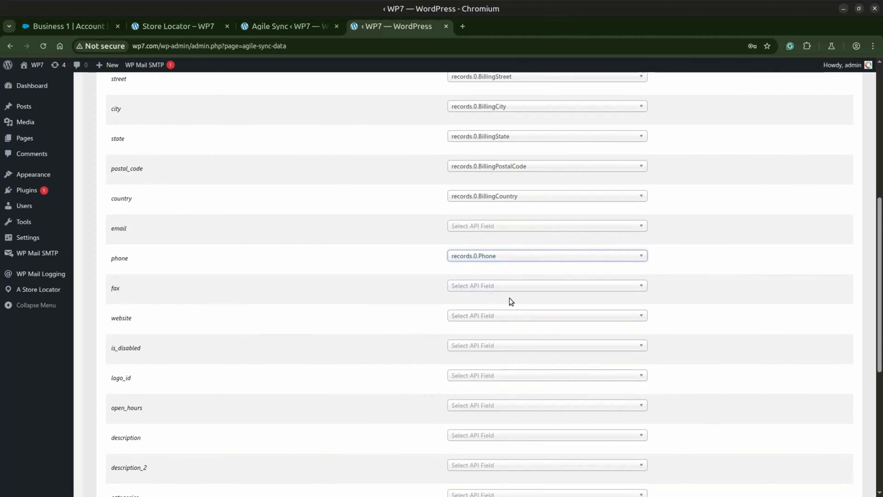
left_click(506, 320)
type("web")
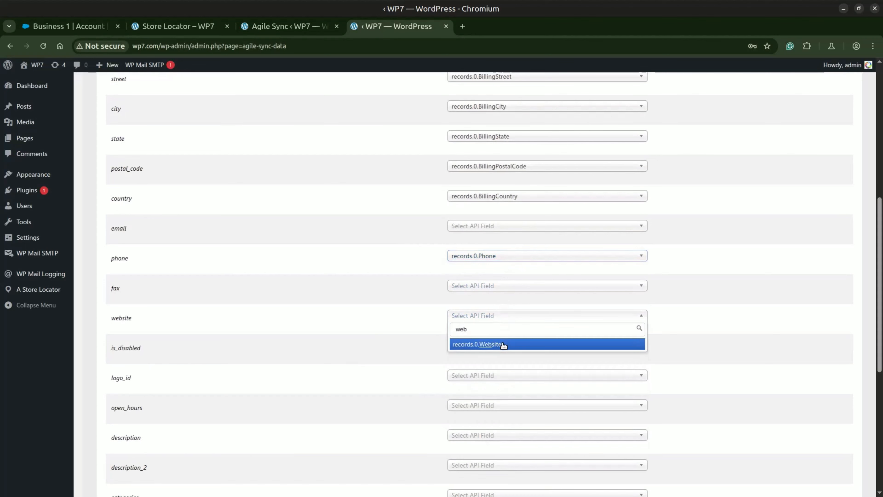
left_click(505, 344)
scroll(382, 330, "down", 3)
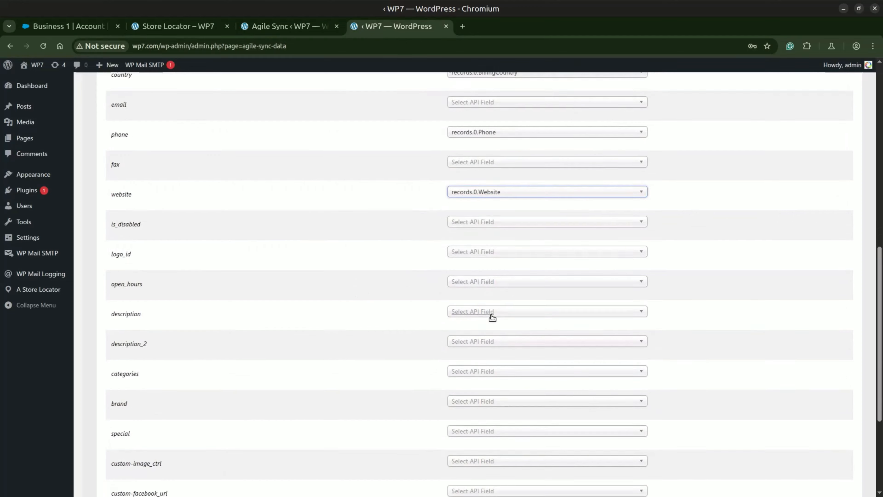
scroll(494, 313, "down", 2)
left_click(513, 270)
type("des")
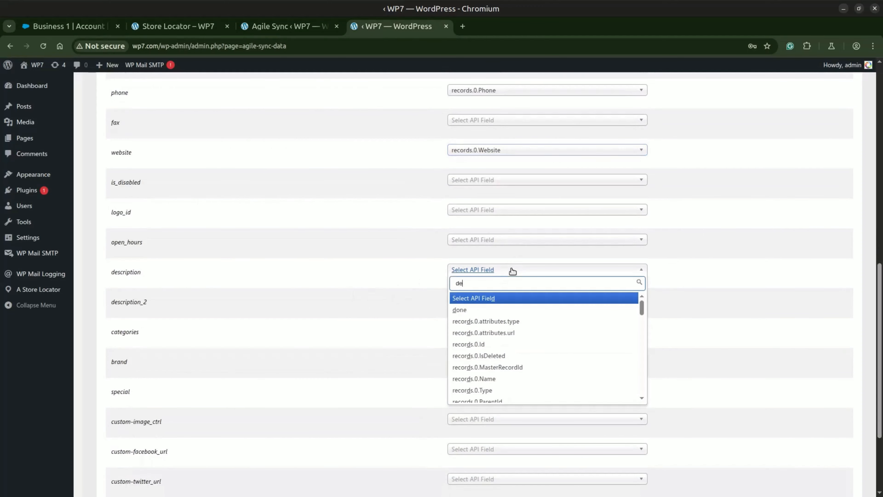
left_click(504, 299)
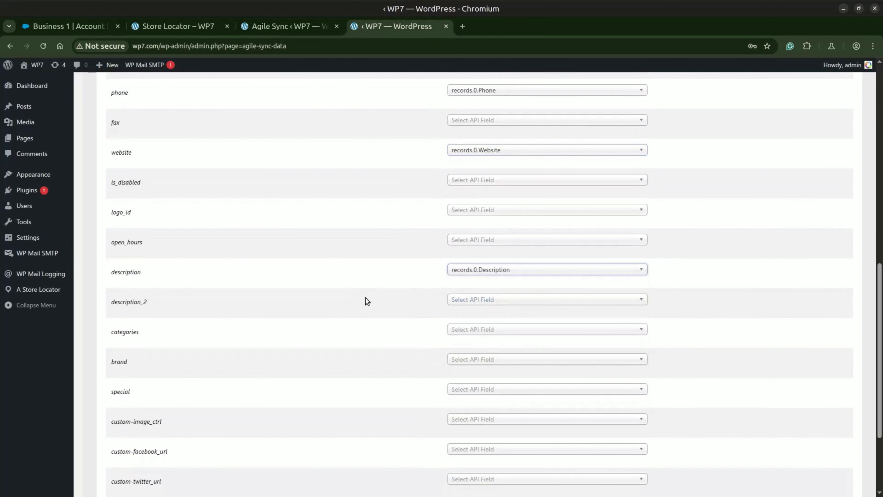
Save the fields mapping and proceed to the completion stage of the sync setup
scroll(357, 294, "down", 2)
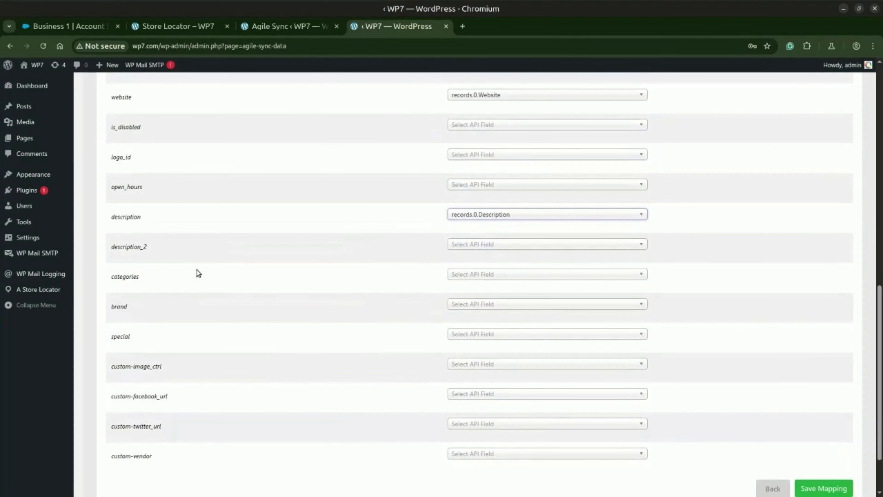
scroll(376, 341, "down", 2)
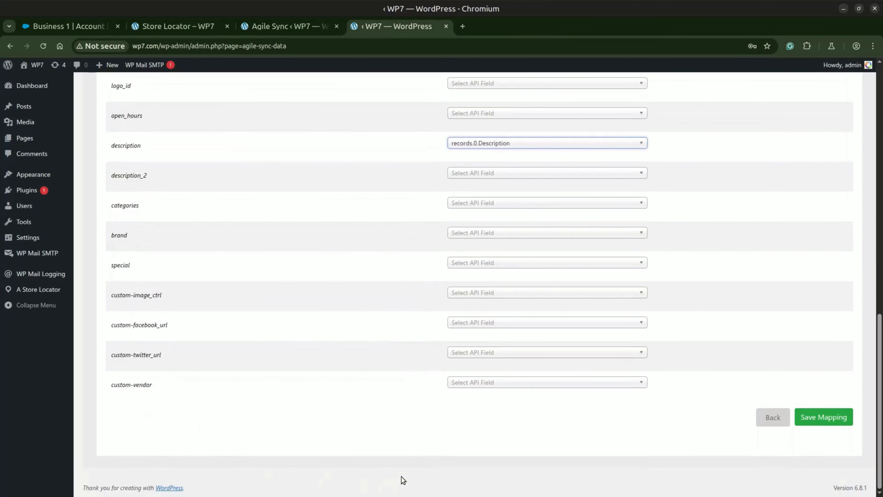
left_click(819, 417)
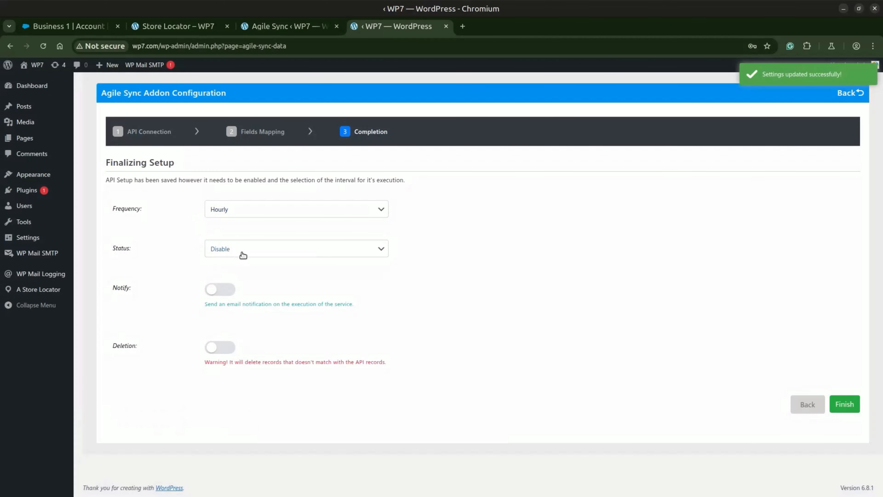
Finish the hourly sync setup with its status set to Enable and email notification turned on
left_click(242, 253)
left_click(228, 275)
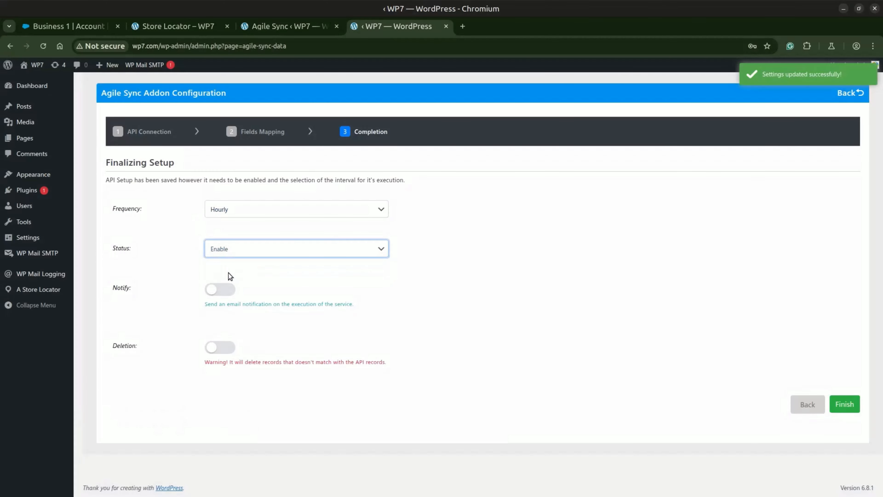
left_click(226, 289)
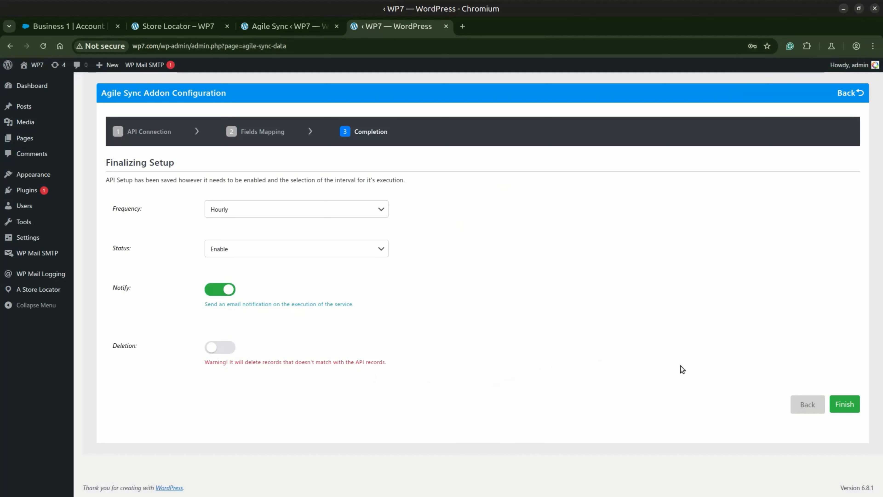
left_click(848, 405)
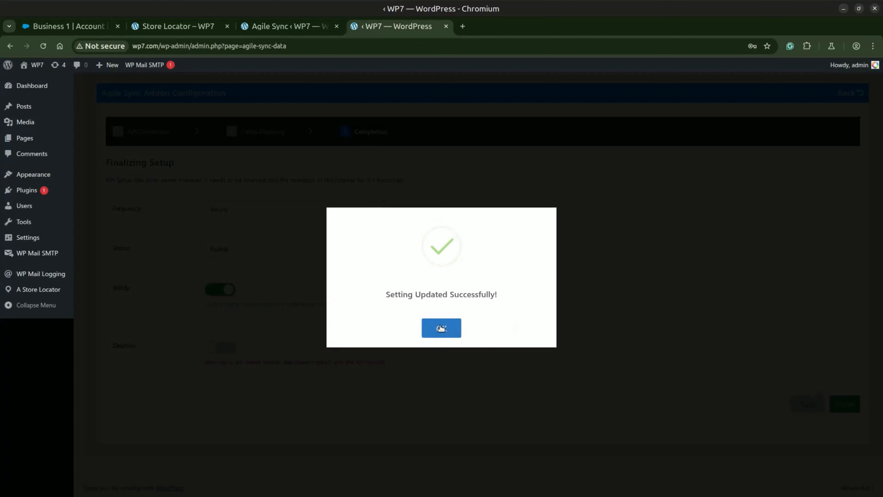
left_click(441, 328)
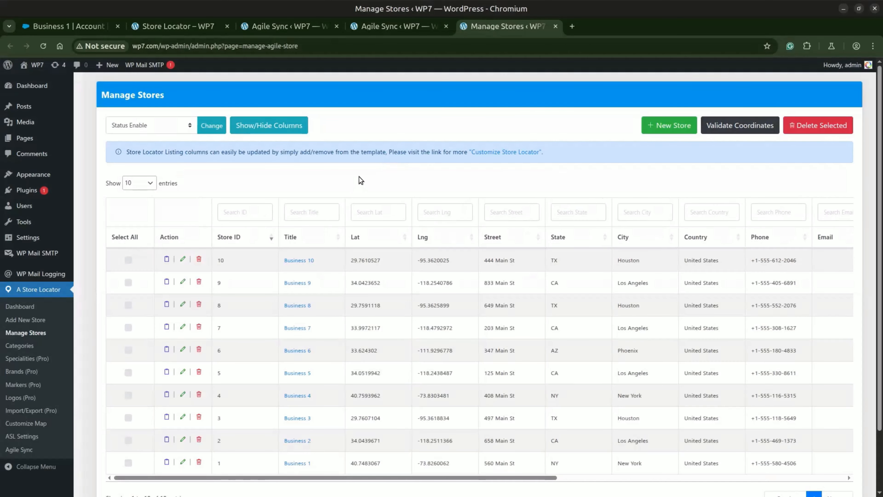
Examine the entry total of the Manage Stores list before and after reloading the page to check the sync
scroll(356, 184, "down", 1)
scroll(356, 184, "down", 1)
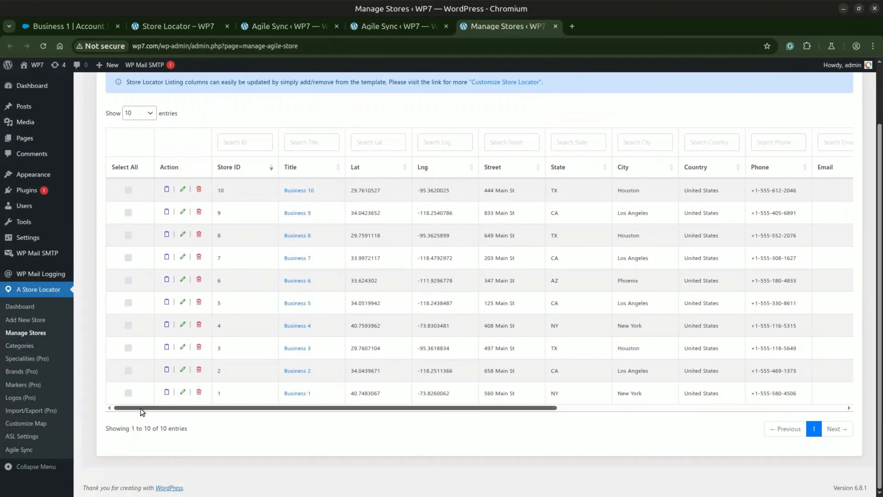
left_click_drag(147, 428, 179, 432)
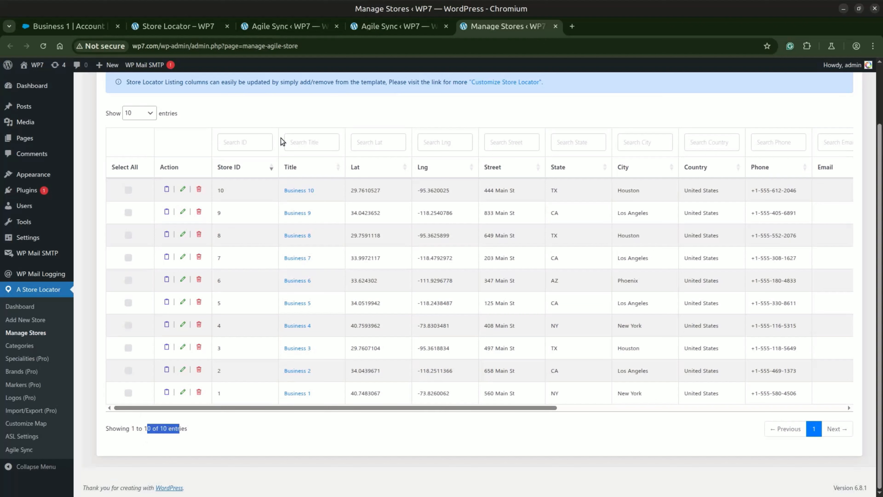
double_click(165, 429)
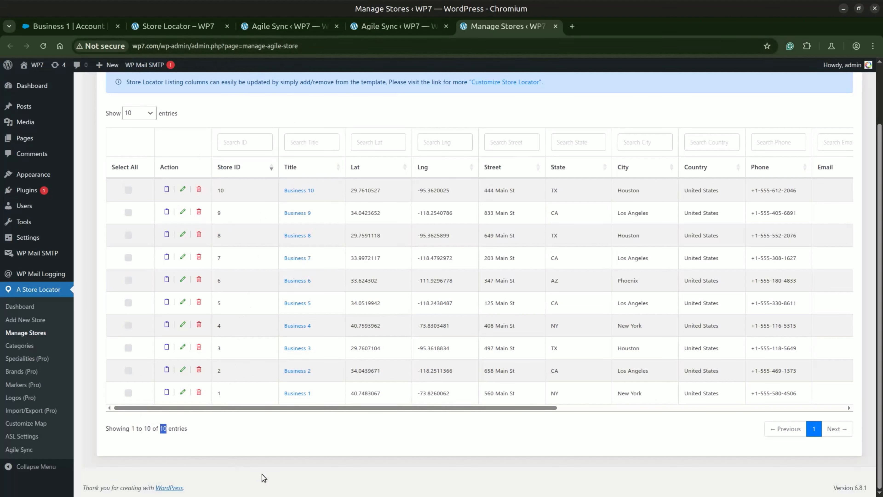
left_click(44, 47)
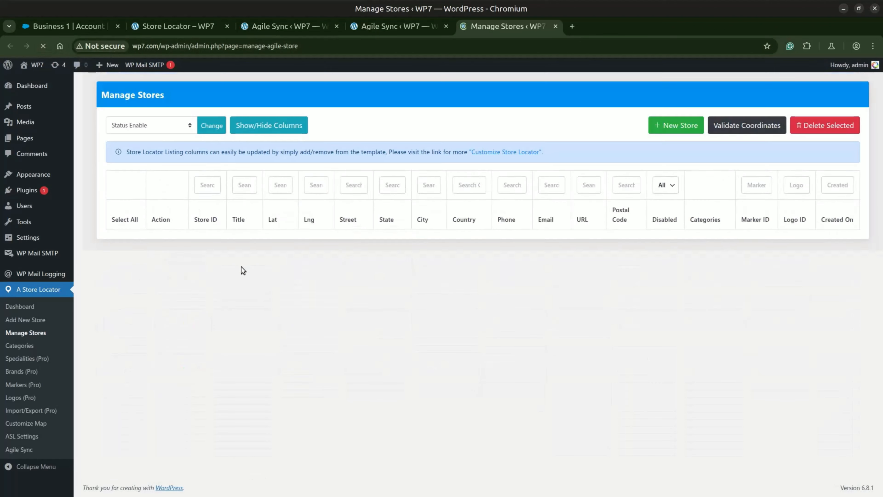
scroll(245, 265, "down", 2)
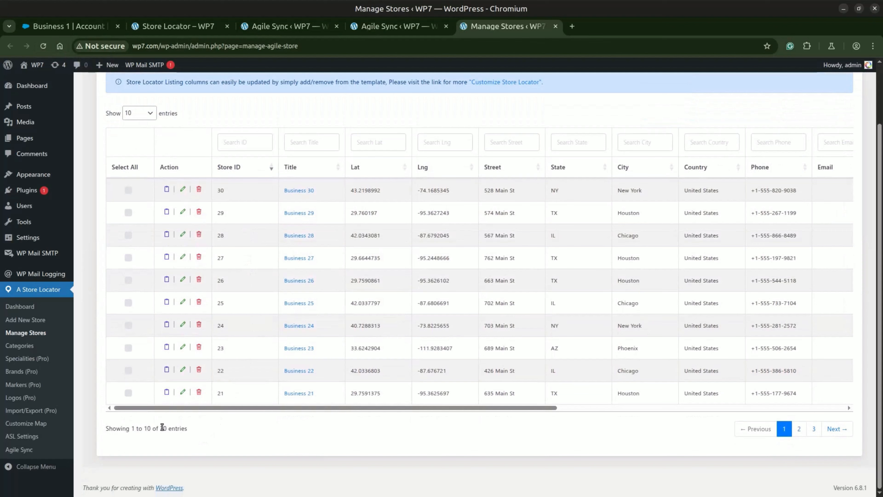
left_click_drag(153, 428, 195, 436)
left_click(173, 427)
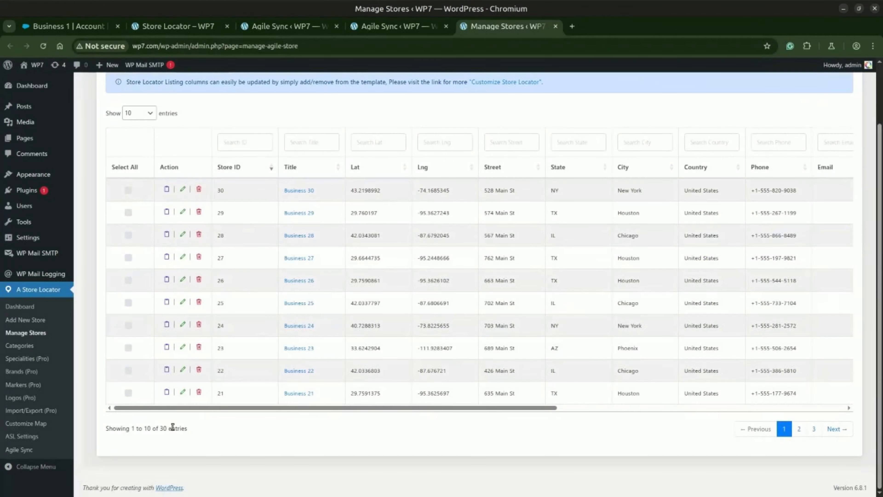